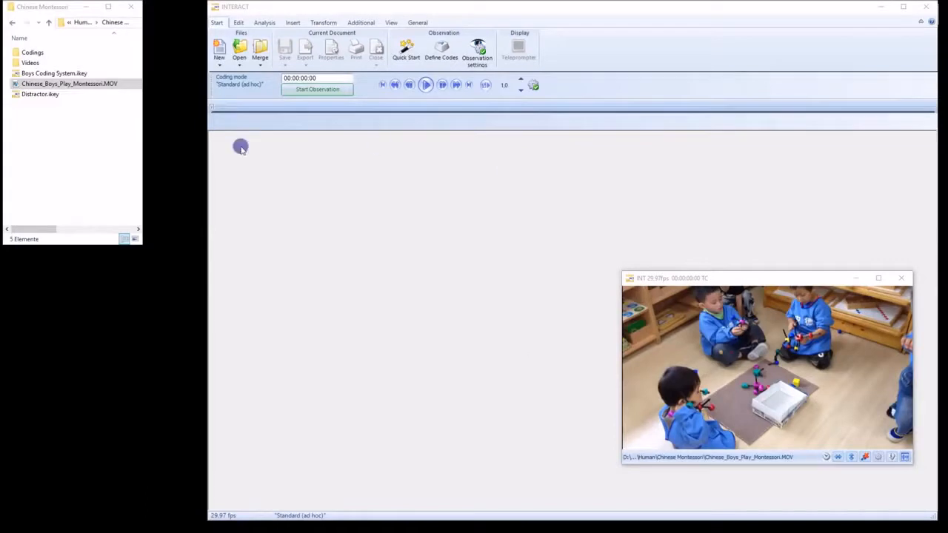
Open Chinese_Boys_Play_Montessori.MOV in additional windows for four synchronized copies and play them together.
{"action": "left_click_drag", "start_coordinate": [106, 85], "coordinate": [295, 187]}
{"action": "left_click_drag", "start_coordinate": [99, 82], "coordinate": [330, 220]}
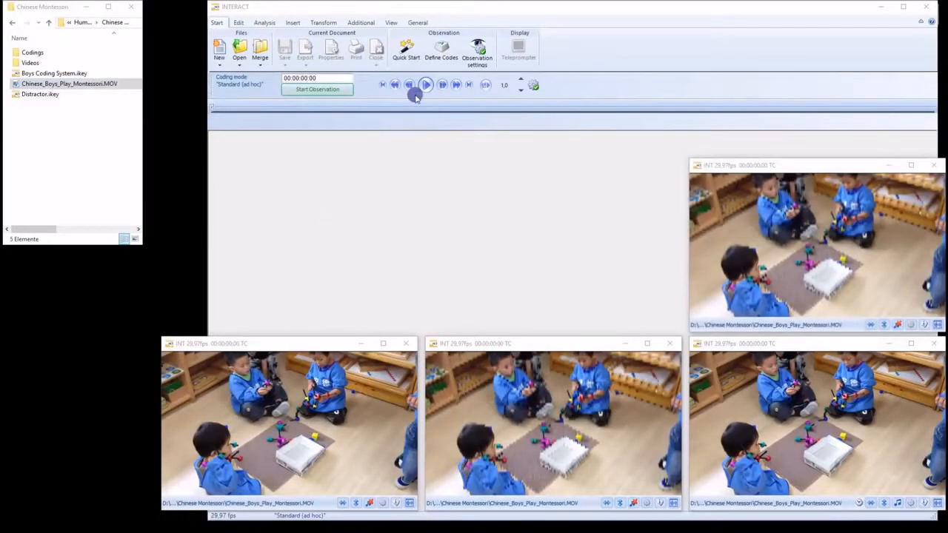
{"action": "left_click", "coordinate": [427, 86]}
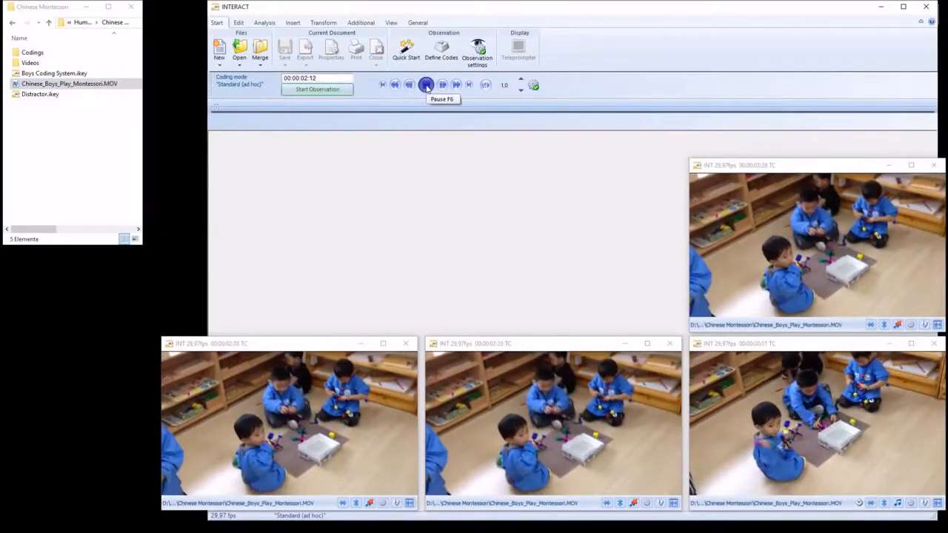
Jump the synchronized videos to about 00:02:30, play them briefly and pause.
{"action": "left_click_drag", "start_coordinate": [217, 107], "coordinate": [494, 123]}
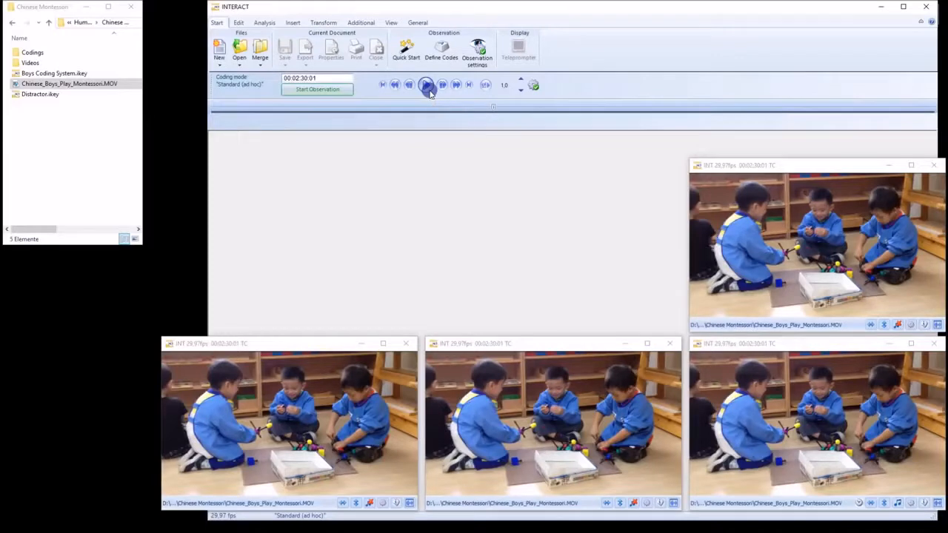
{"action": "left_click", "coordinate": [428, 86]}
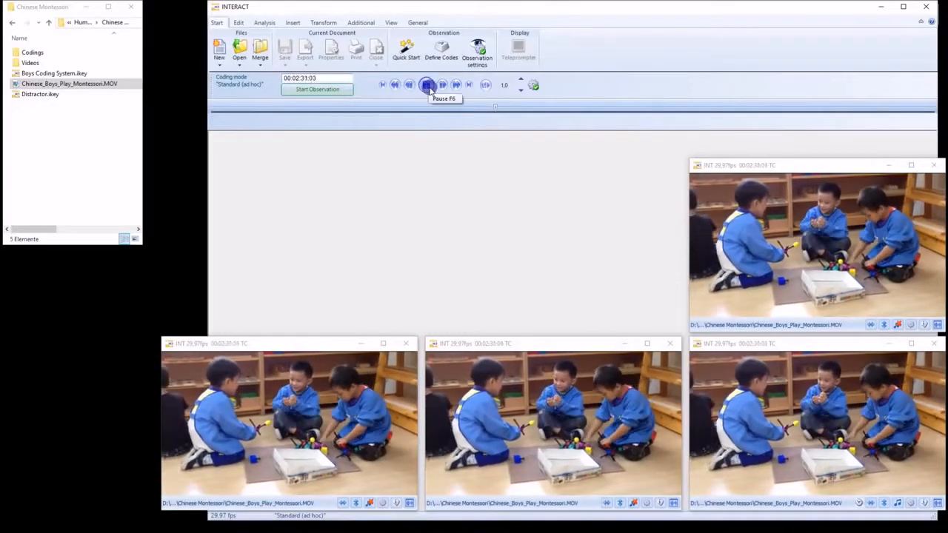
{"action": "left_click", "coordinate": [429, 86]}
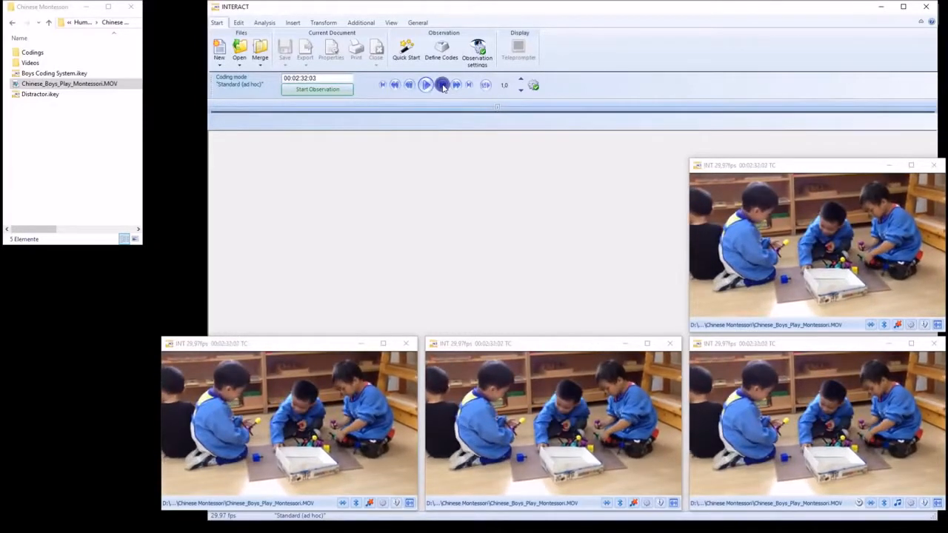
Advance all the paused videos by five single frames.
{"action": "left_click", "coordinate": [443, 86]}
{"action": "left_click", "coordinate": [443, 86]}
{"action": "left_click", "coordinate": [443, 86]}
{"action": "left_click", "coordinate": [443, 86]}
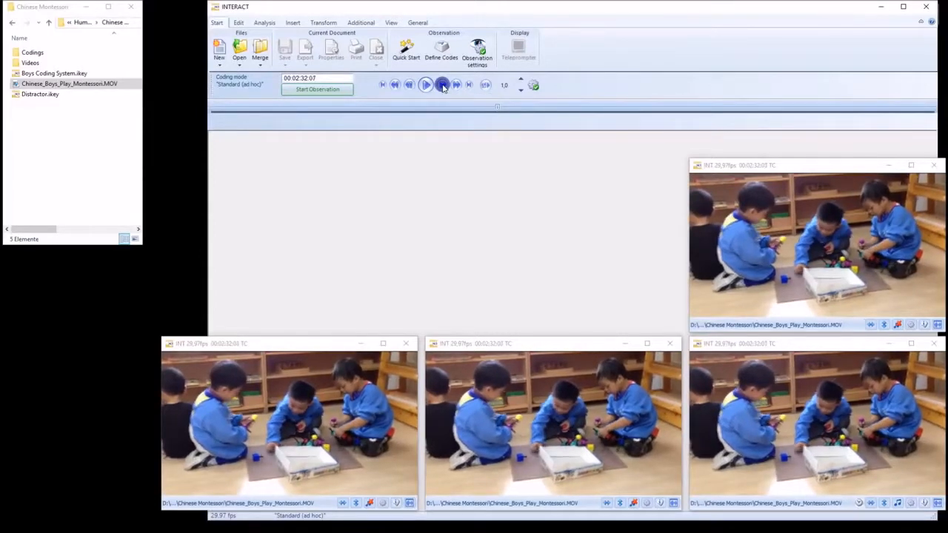
{"action": "left_click", "coordinate": [443, 86]}
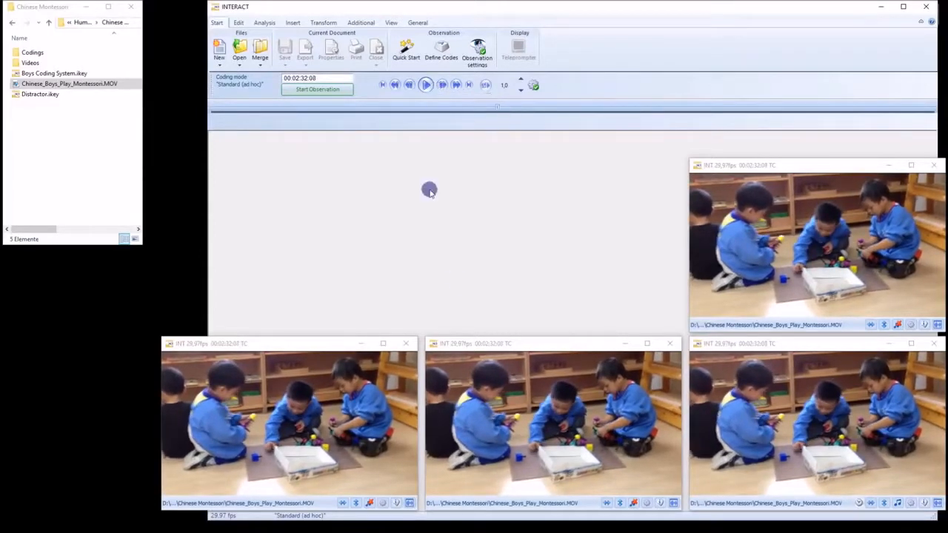
Close the three extra video windows one at a time, declining to close all videos so one stays open.
{"action": "left_click", "coordinate": [669, 345]}
{"action": "left_click", "coordinate": [484, 298]}
{"action": "left_click", "coordinate": [419, 346]}
{"action": "left_click", "coordinate": [494, 299]}
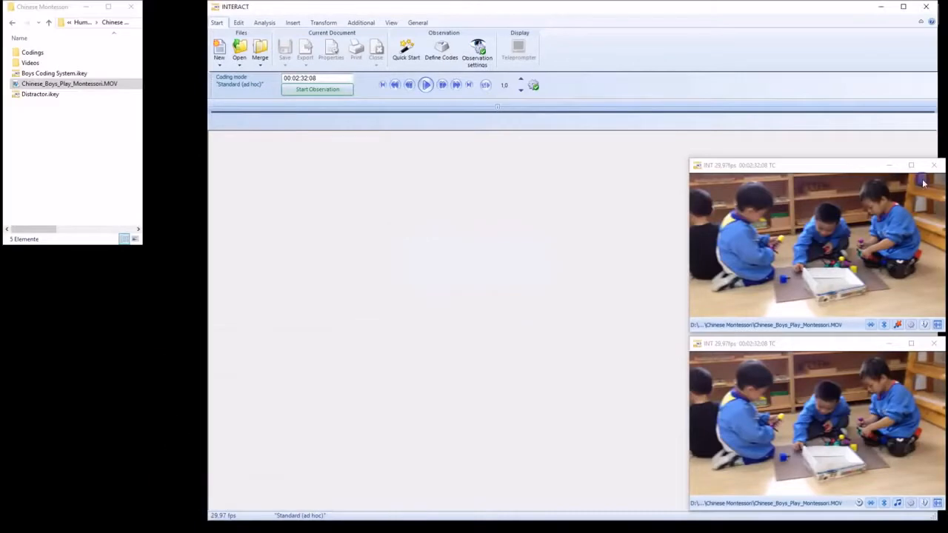
{"action": "left_click", "coordinate": [935, 165]}
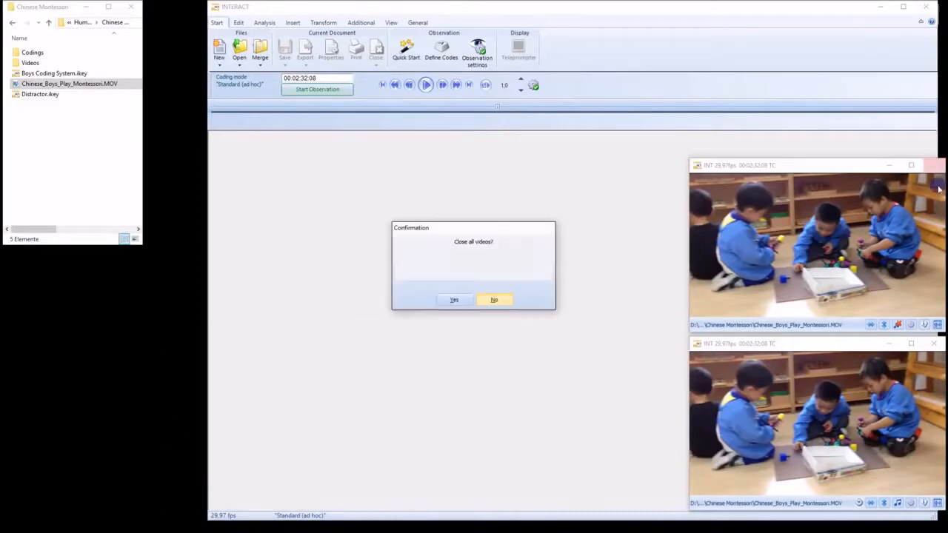
{"action": "left_click", "coordinate": [504, 300]}
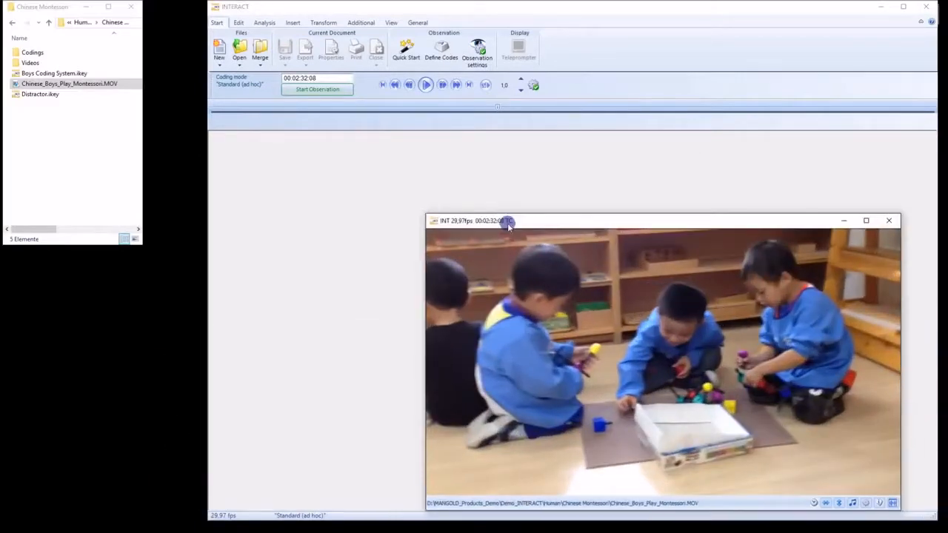
Resize and reposition the remaining video window and display its audio waveform below the picture.
{"action": "left_click_drag", "start_coordinate": [508, 224], "coordinate": [430, 182]}
{"action": "left_click", "coordinate": [815, 461]}
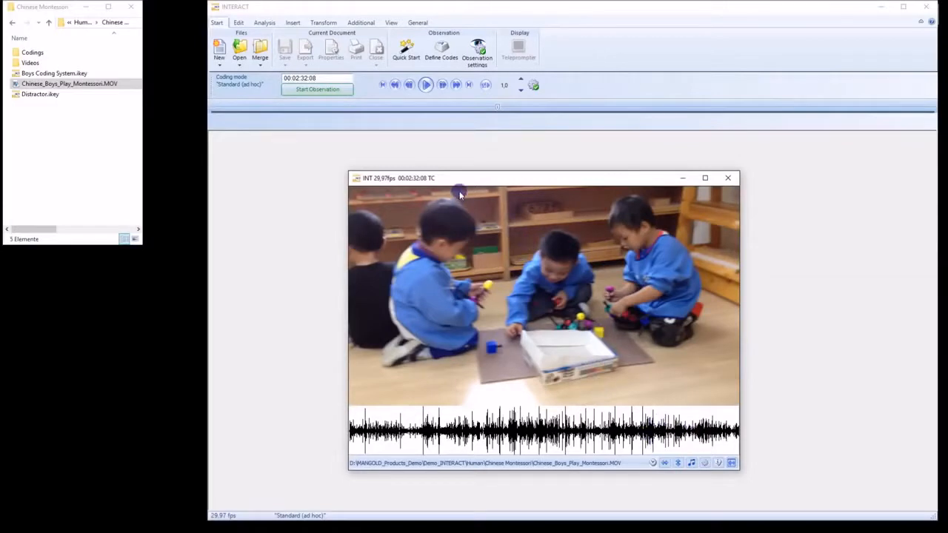
{"action": "left_click_drag", "start_coordinate": [471, 181], "coordinate": [586, 183]}
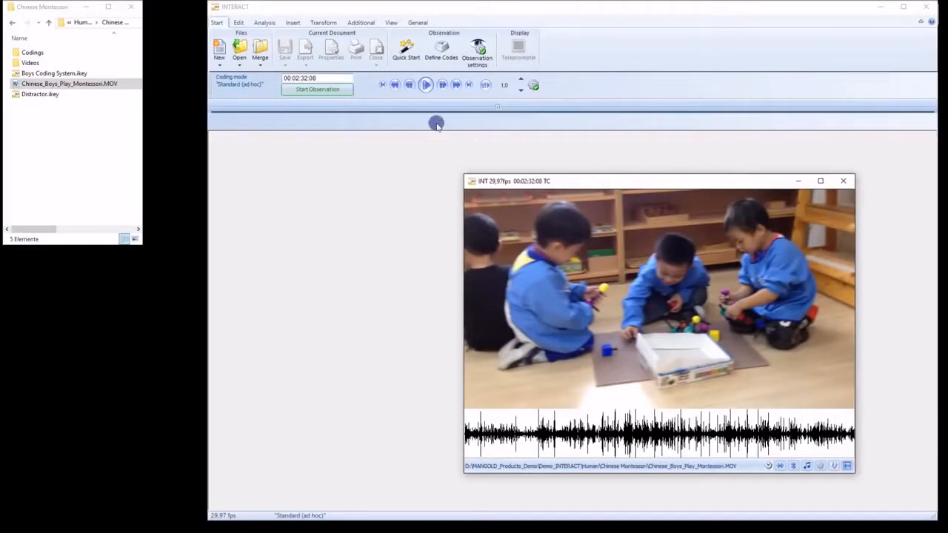
Set the playback speed to 0.3, play the video and mute its sound.
{"action": "left_click", "coordinate": [520, 90]}
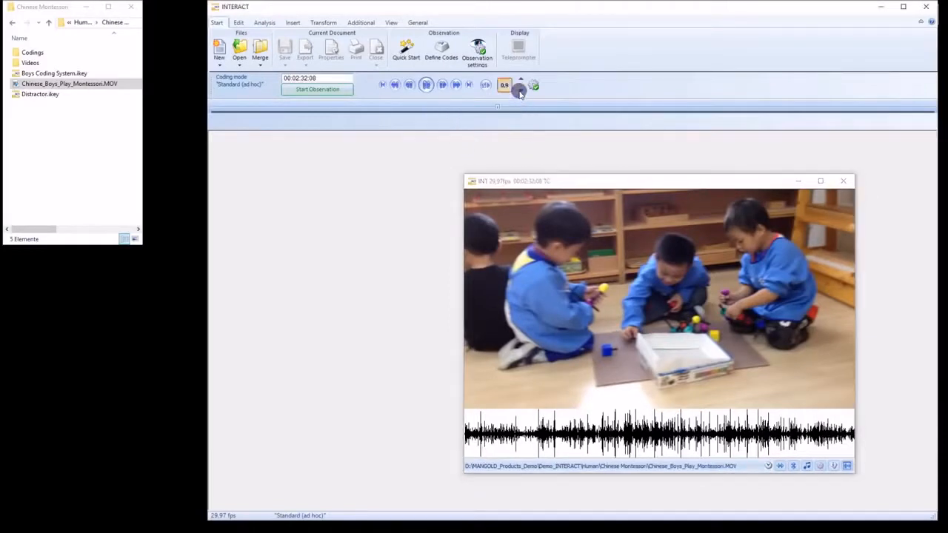
{"action": "left_click", "coordinate": [520, 90]}
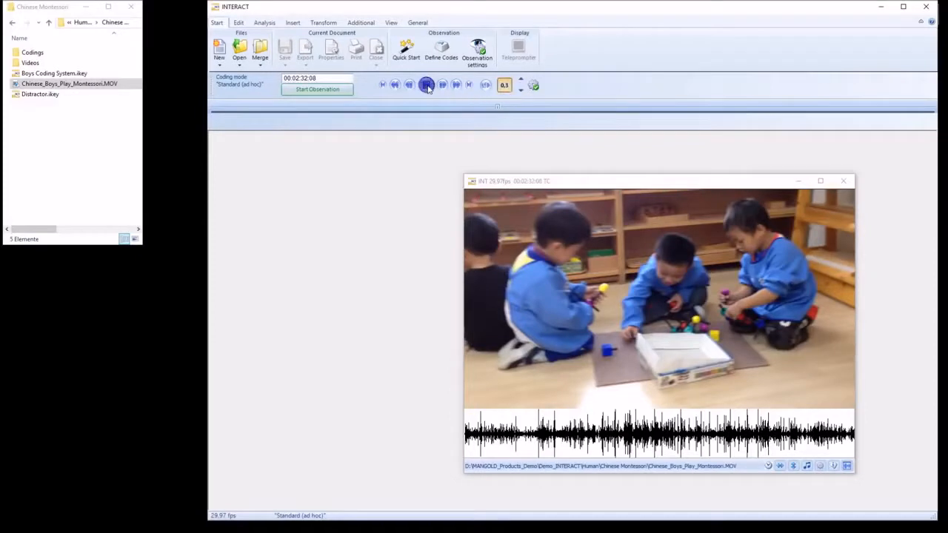
{"action": "left_click", "coordinate": [427, 86]}
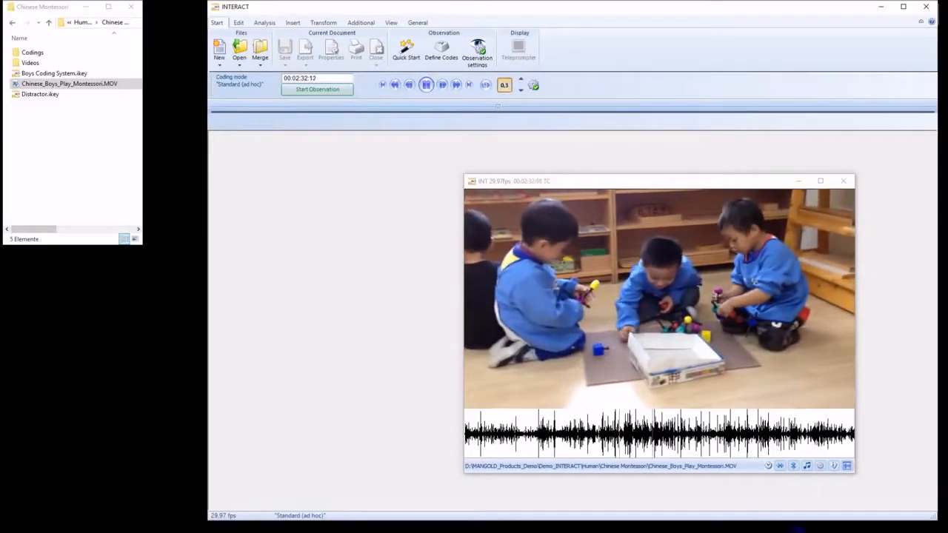
{"action": "left_click", "coordinate": [763, 382]}
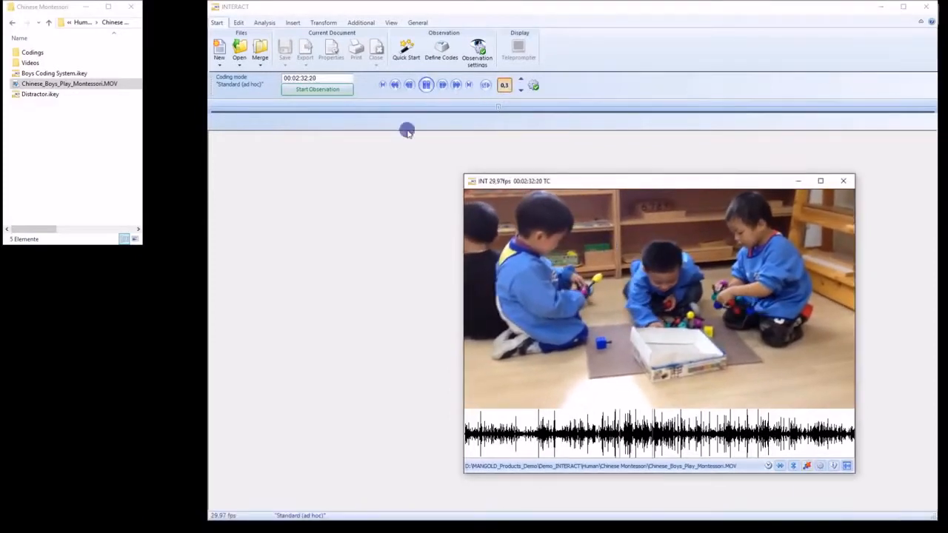
Slow the playback to 0.1, raise the speed to 2.0 and pause the video.
{"action": "left_click", "coordinate": [519, 94]}
{"action": "left_click", "coordinate": [519, 94]}
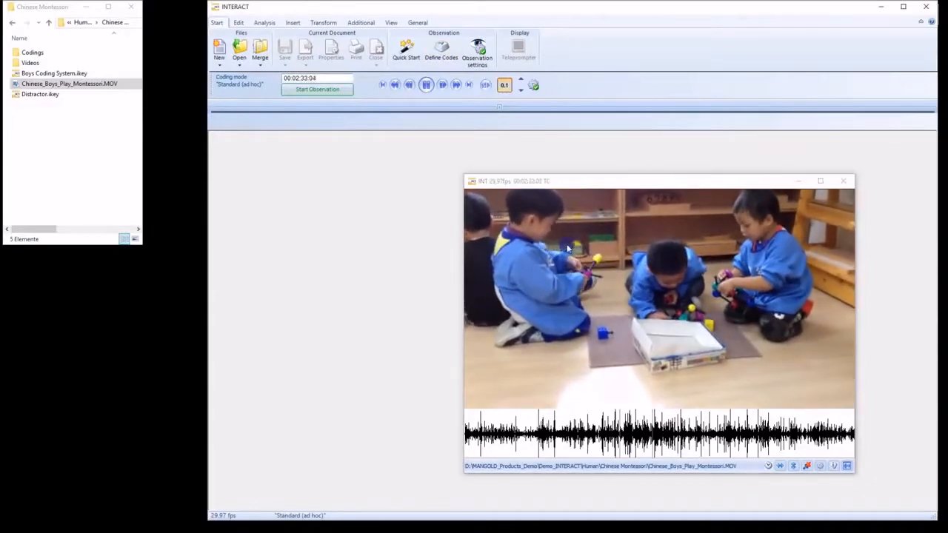
{"action": "left_click", "coordinate": [520, 79]}
{"action": "left_click", "coordinate": [521, 80]}
{"action": "left_click", "coordinate": [521, 79]}
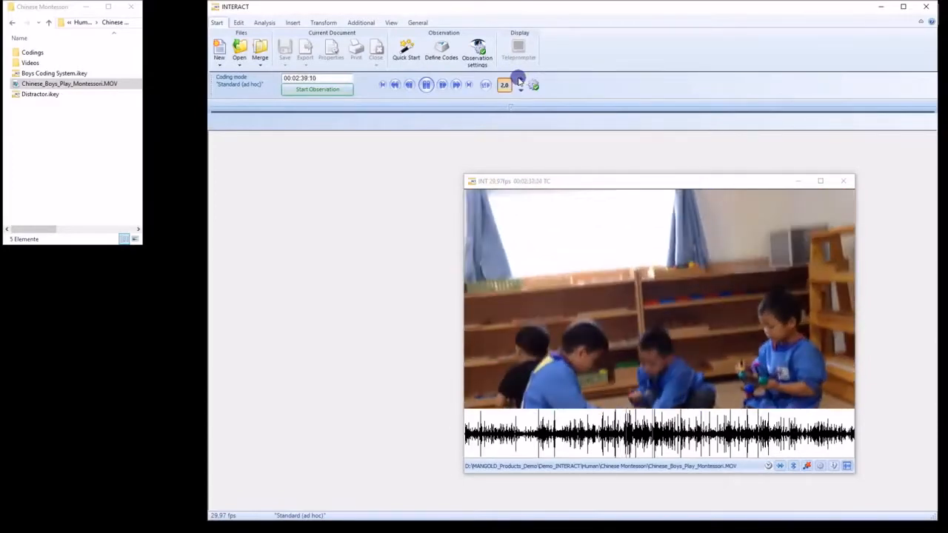
{"action": "left_click", "coordinate": [428, 84]}
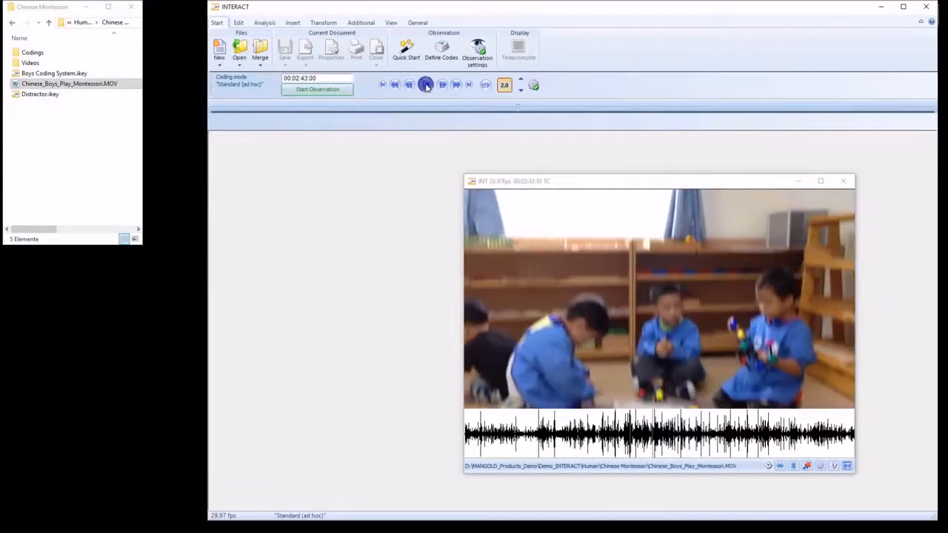
Hide the audio waveform and close the video.
{"action": "left_click", "coordinate": [847, 466]}
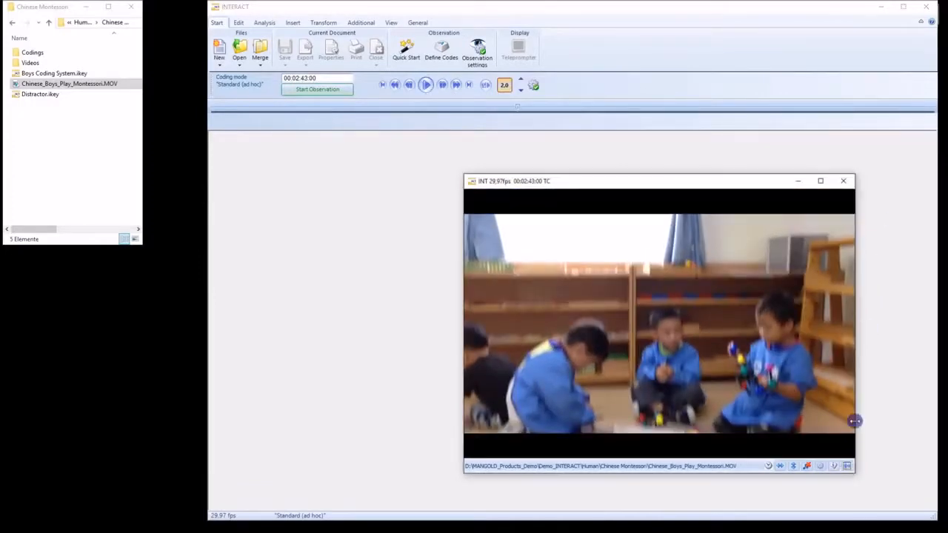
{"action": "left_click", "coordinate": [845, 182]}
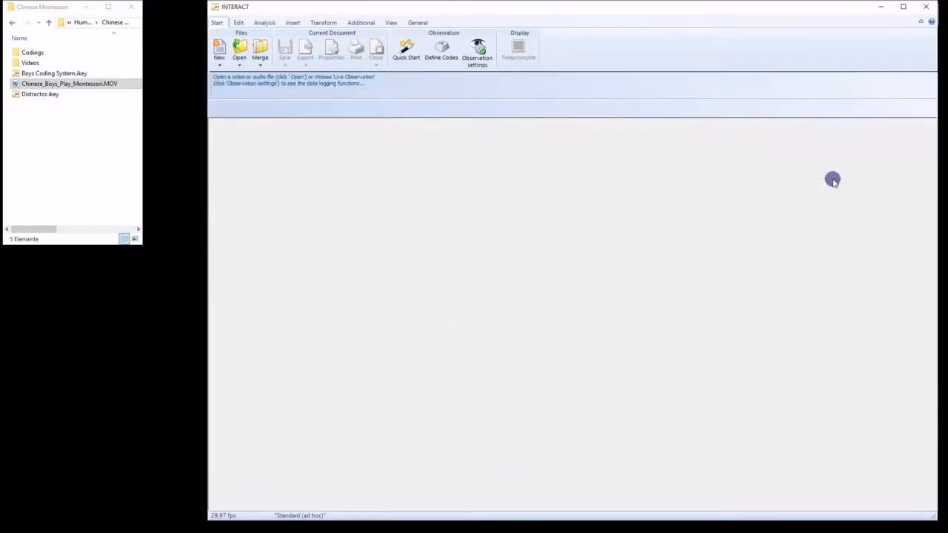
Review the code definitions in test.ikey, including their keys, classes and duration settings, and close them.
{"action": "left_click", "coordinate": [442, 49]}
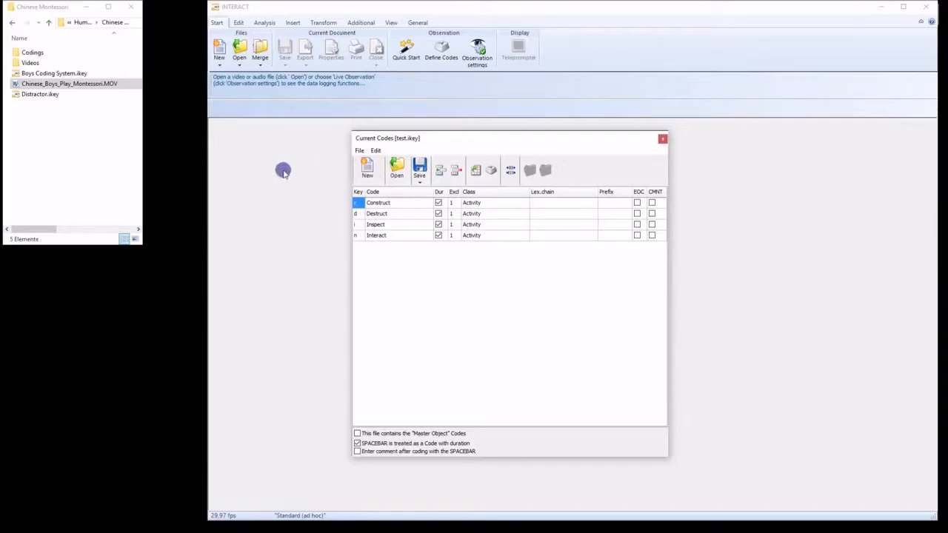
{"action": "left_click", "coordinate": [661, 140]}
Load Chinese_Boys_Play_Montessori.MOV and start an observation, linking the video to the new document and declining to store it in the same folder.
{"action": "left_click_drag", "start_coordinate": [108, 84], "coordinate": [440, 254]}
{"action": "left_click", "coordinate": [324, 88]}
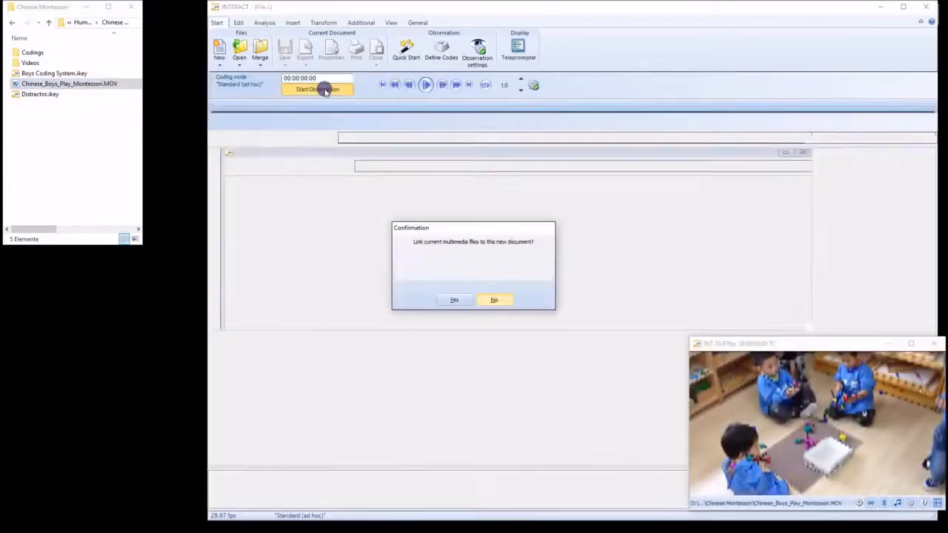
{"action": "left_click", "coordinate": [456, 299]}
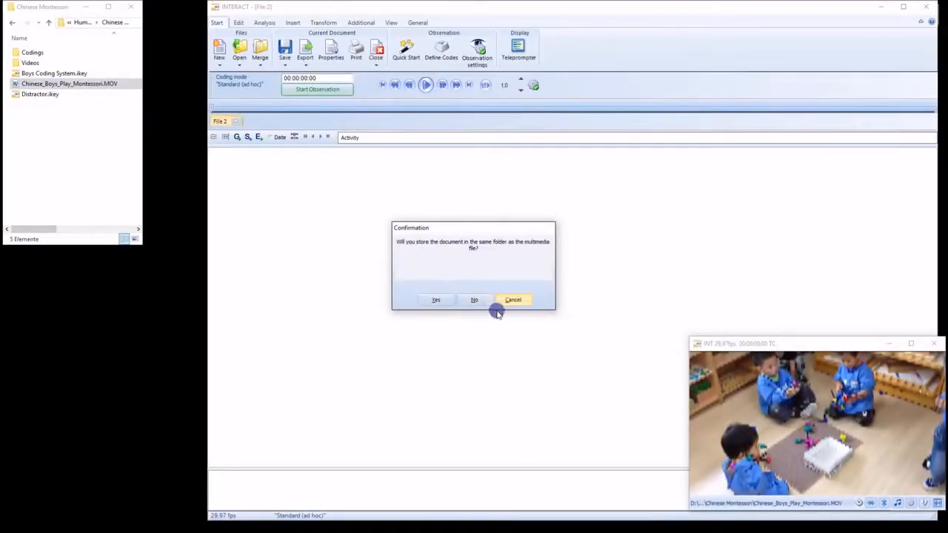
{"action": "left_click", "coordinate": [481, 300]}
Arrange the Coding Panel and an enlarged video window beside the event list, and start playback.
{"action": "left_click_drag", "start_coordinate": [312, 329], "coordinate": [363, 282]}
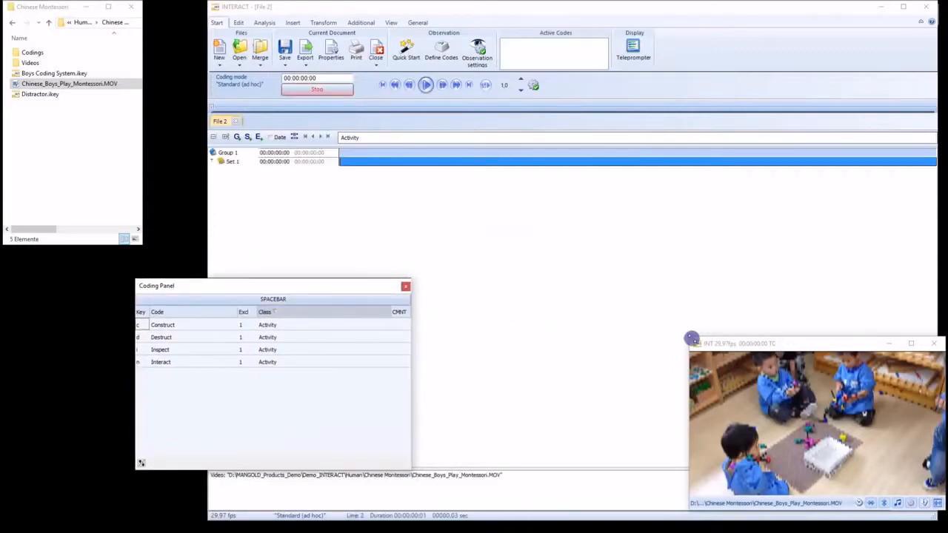
{"action": "left_click_drag", "start_coordinate": [691, 339], "coordinate": [528, 245]}
{"action": "left_click", "coordinate": [426, 84]}
{"action": "left_click_drag", "start_coordinate": [663, 248], "coordinate": [616, 210]}
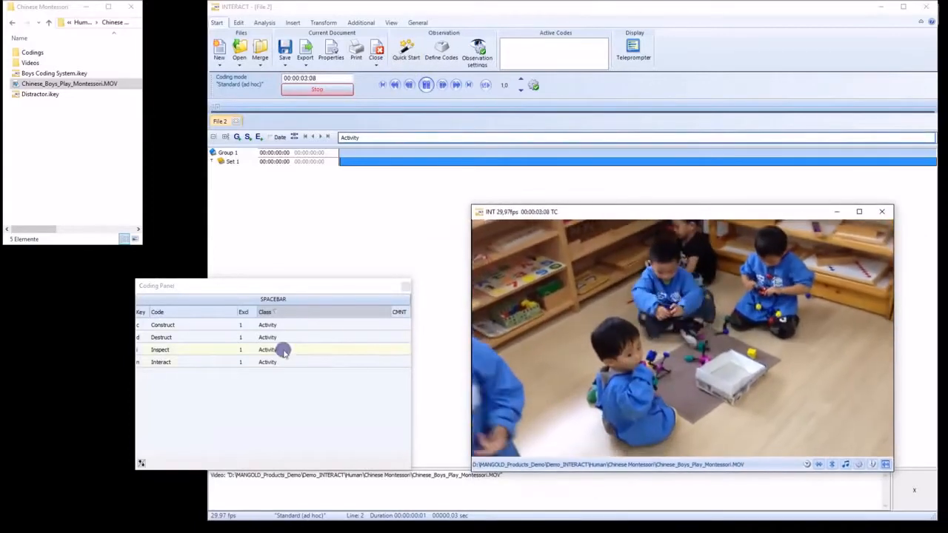
Code 17 successive Activity events during playback, alternating between Construct, Inspect, Destruct and Interact.
{"action": "left_click", "coordinate": [261, 326]}
{"action": "left_click", "coordinate": [272, 346]}
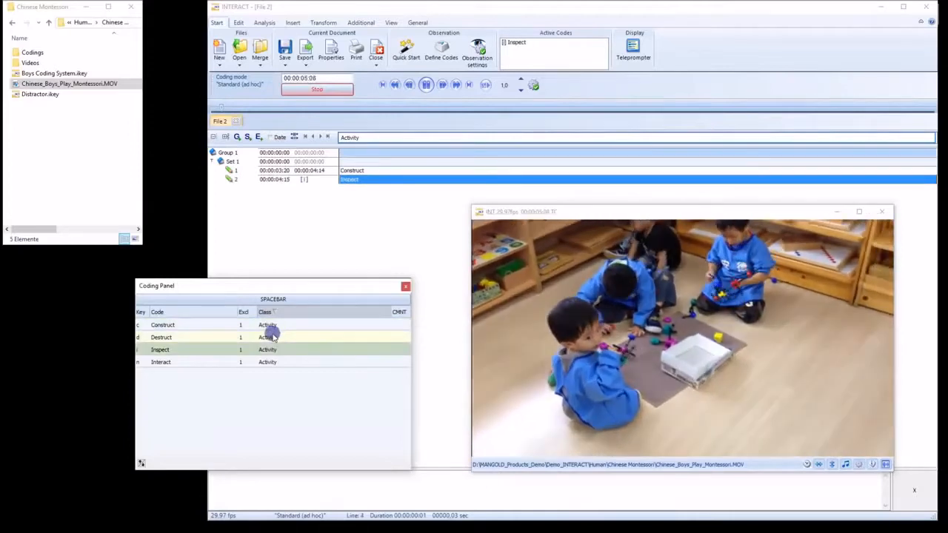
{"action": "left_click", "coordinate": [270, 326]}
{"action": "left_click", "coordinate": [280, 339]}
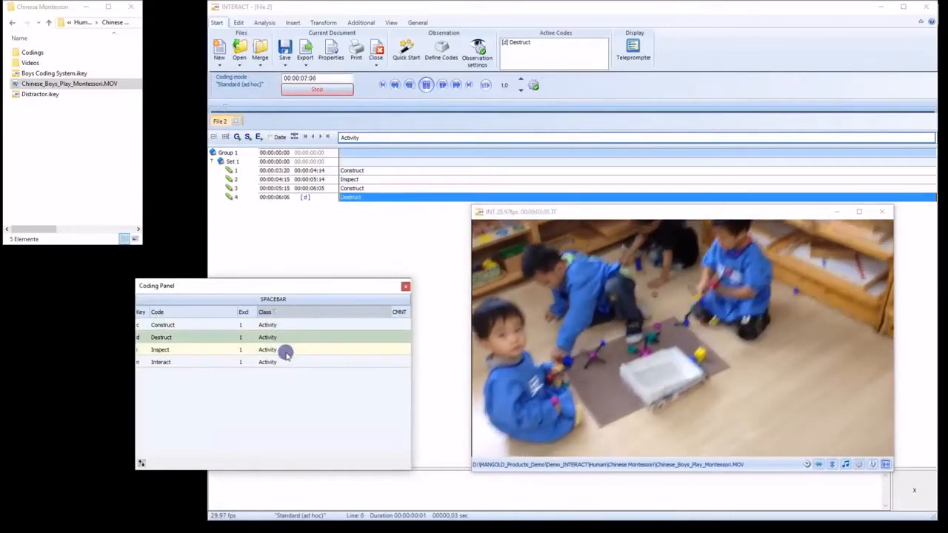
{"action": "left_click", "coordinate": [282, 351]}
{"action": "left_click", "coordinate": [292, 362]}
{"action": "left_click", "coordinate": [286, 349]}
{"action": "left_click", "coordinate": [284, 337]}
{"action": "left_click", "coordinate": [284, 326]}
{"action": "left_click", "coordinate": [286, 338]}
{"action": "left_click", "coordinate": [286, 349]}
{"action": "left_click", "coordinate": [286, 337]}
{"action": "left_click", "coordinate": [286, 326]}
{"action": "left_click", "coordinate": [287, 338]}
{"action": "left_click", "coordinate": [288, 350]}
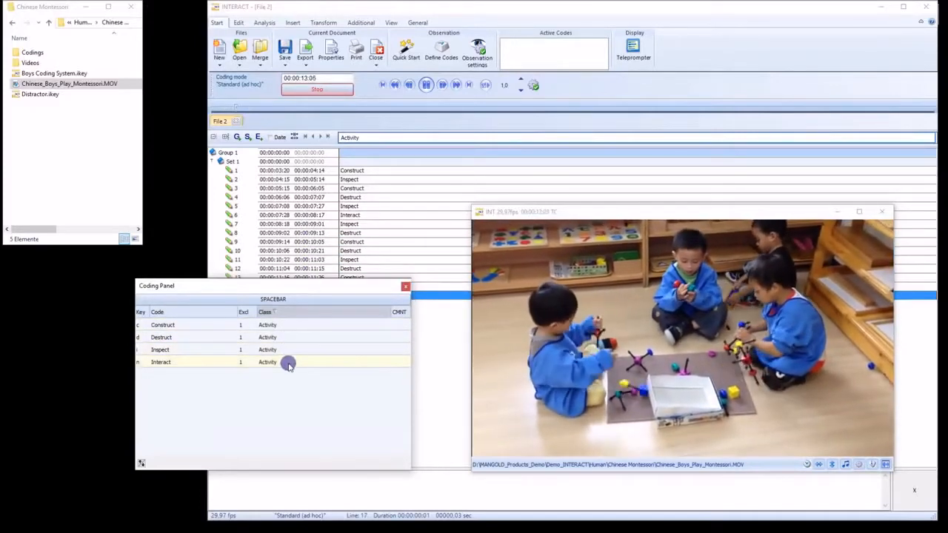
{"action": "left_click", "coordinate": [288, 362]}
{"action": "left_click", "coordinate": [288, 350]}
Pause the video and move the Coding Panel clear of the list of coded events.
{"action": "left_click_drag", "start_coordinate": [383, 285], "coordinate": [316, 237]}
{"action": "left_click", "coordinate": [426, 85]}
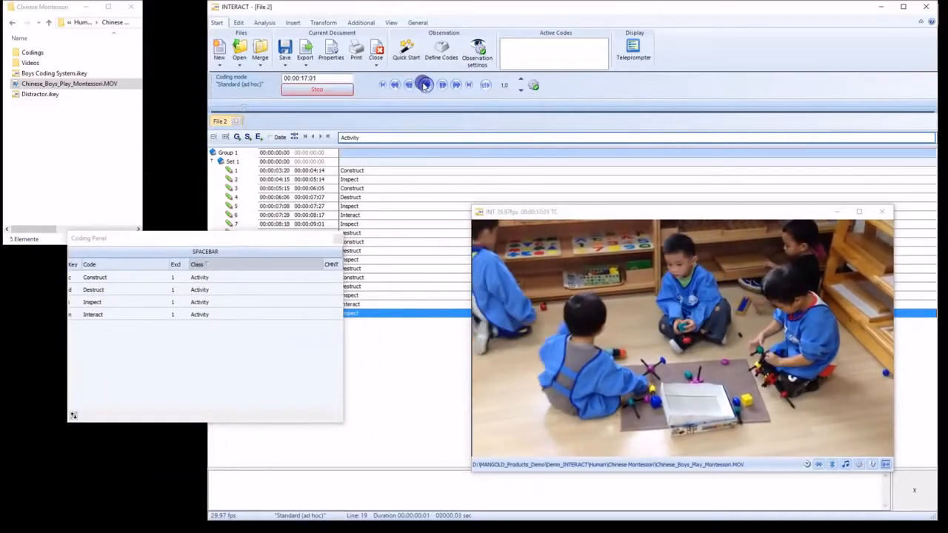
{"action": "left_click_drag", "start_coordinate": [268, 236], "coordinate": [260, 339]}
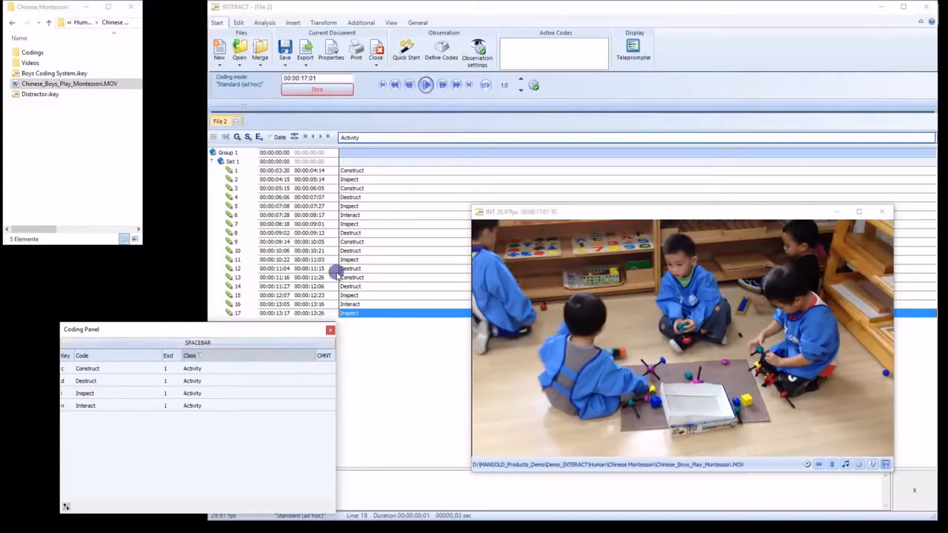
Jump the video to the end of event 8, scrub to about 00:02:10, and return to the end of event 3.
{"action": "left_click", "coordinate": [332, 233]}
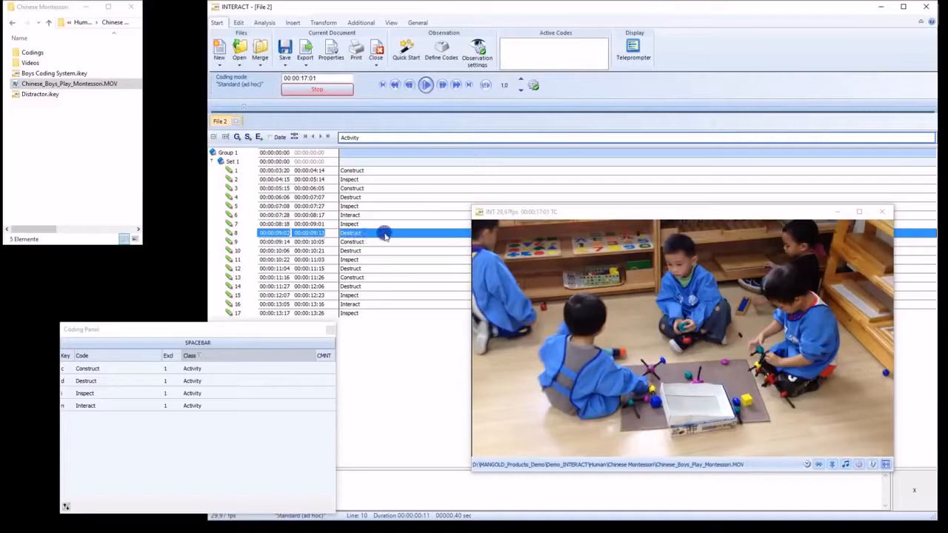
{"action": "double_click", "coordinate": [332, 234]}
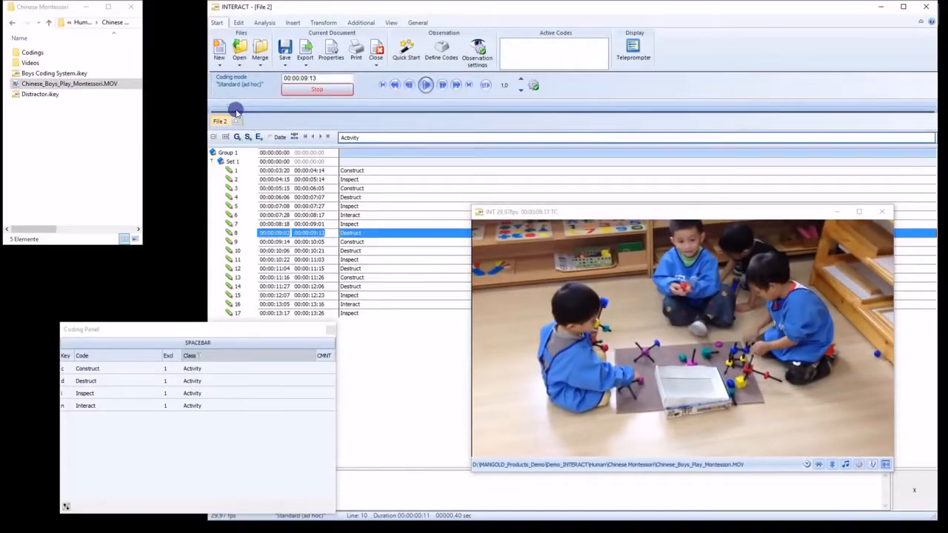
{"action": "left_click_drag", "start_coordinate": [230, 108], "coordinate": [454, 108]}
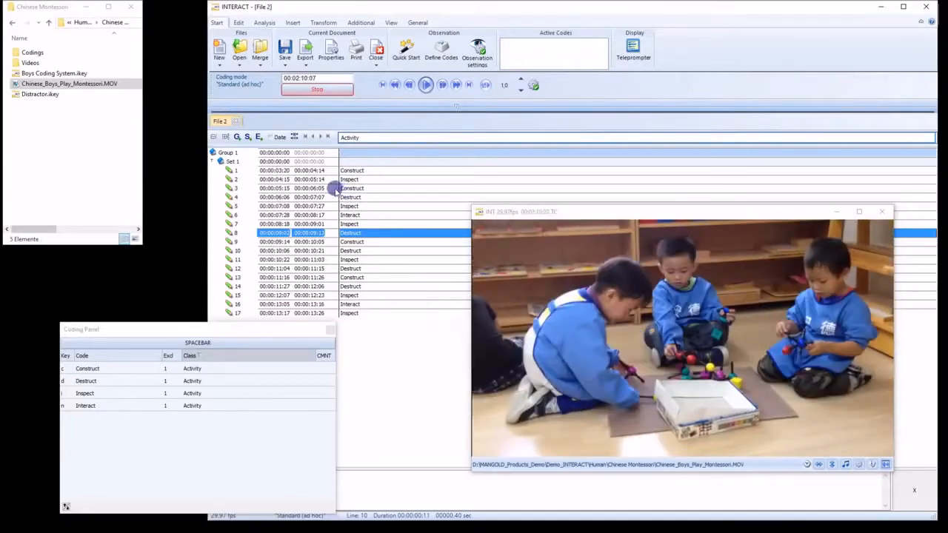
{"action": "left_click", "coordinate": [335, 189]}
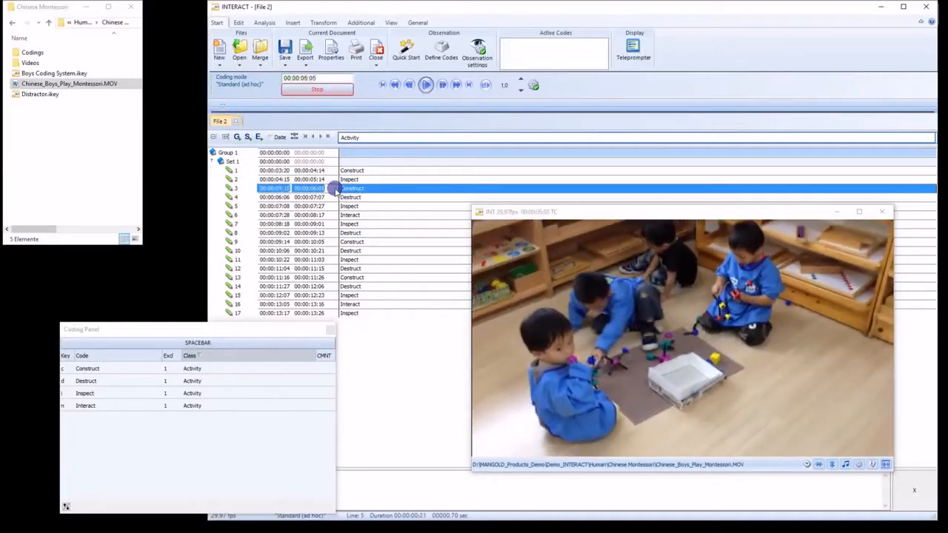
Move the Coding Panel upward, enlarge the comment area below the event list, and stop the observation.
{"action": "left_click_drag", "start_coordinate": [275, 330], "coordinate": [256, 200]}
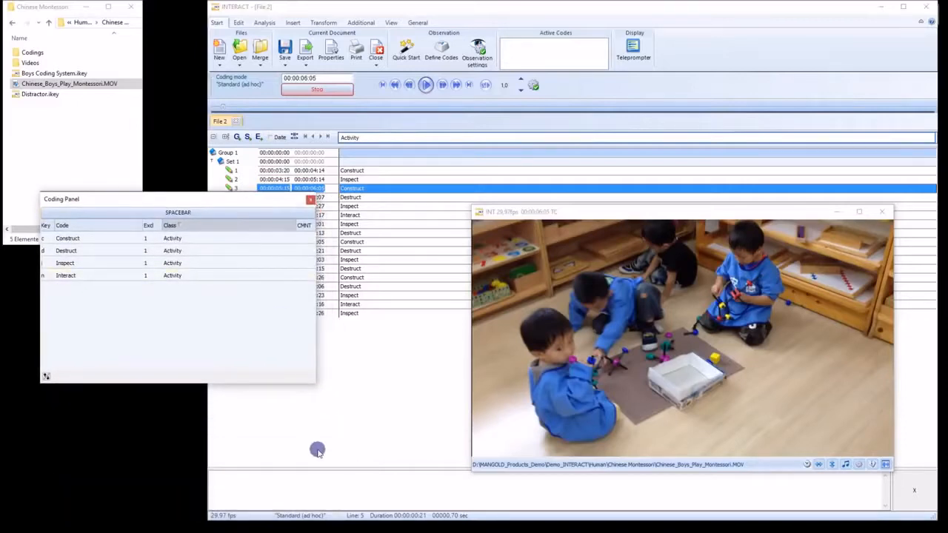
{"action": "left_click_drag", "start_coordinate": [331, 466], "coordinate": [338, 397]}
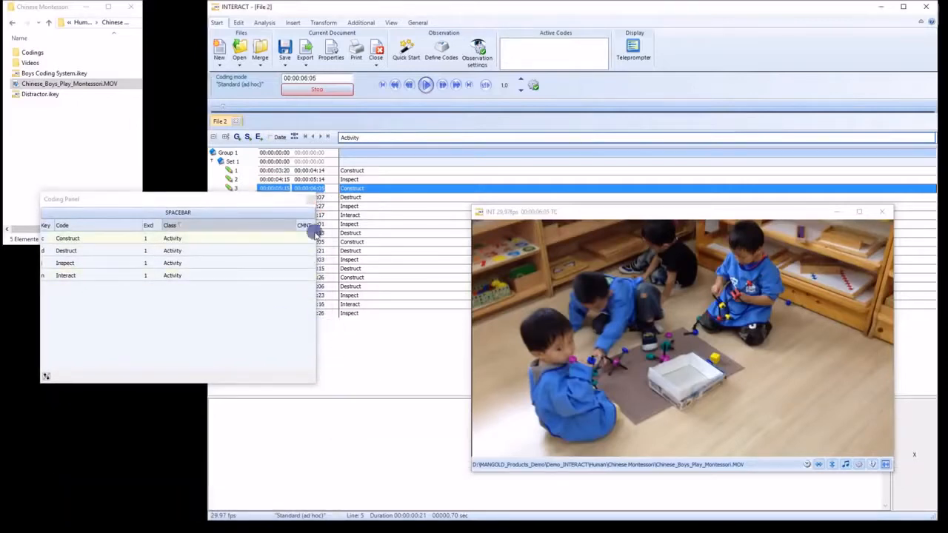
{"action": "left_click", "coordinate": [311, 206]}
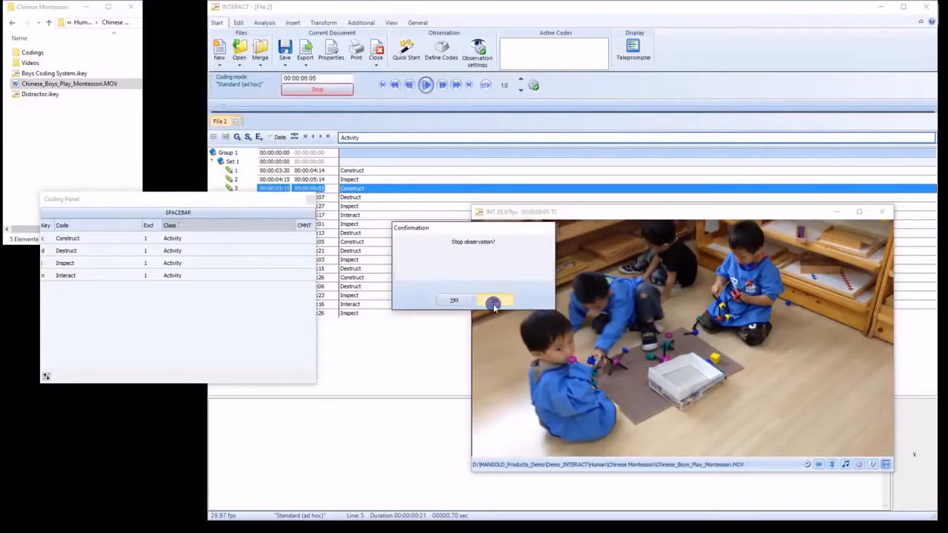
{"action": "left_click", "coordinate": [455, 301]}
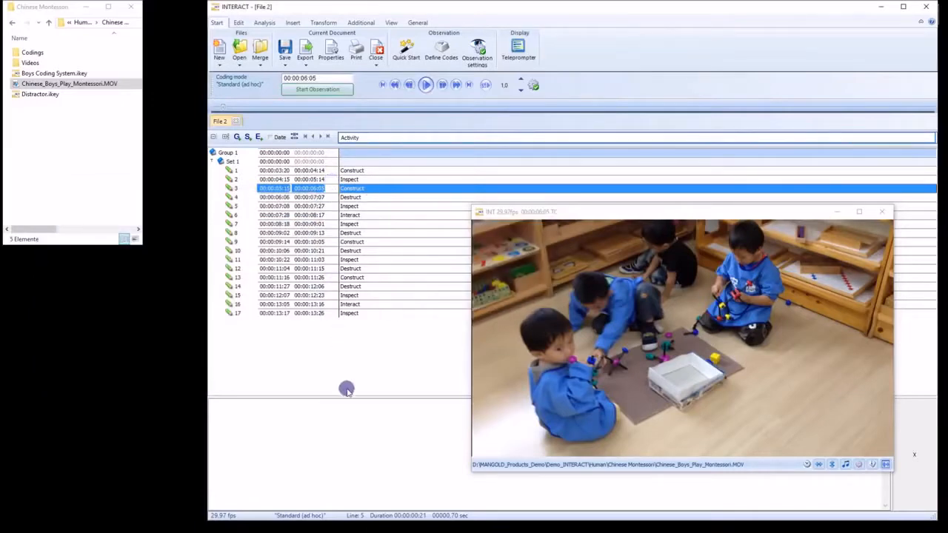
Enter a multi-line free-text comment for event 3, and check it by switching between events 3 and 4.
{"action": "left_click", "coordinate": [348, 417]}
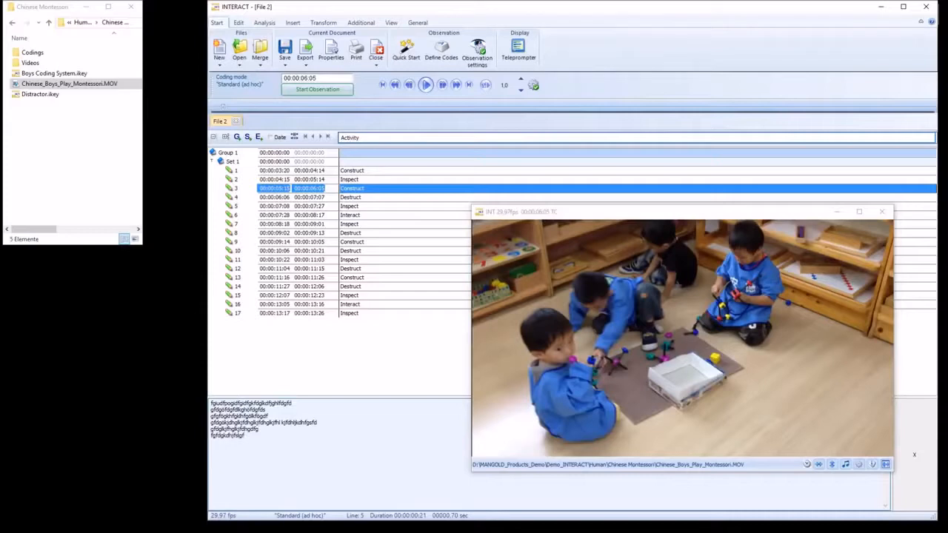
{"action": "left_click", "coordinate": [329, 190]}
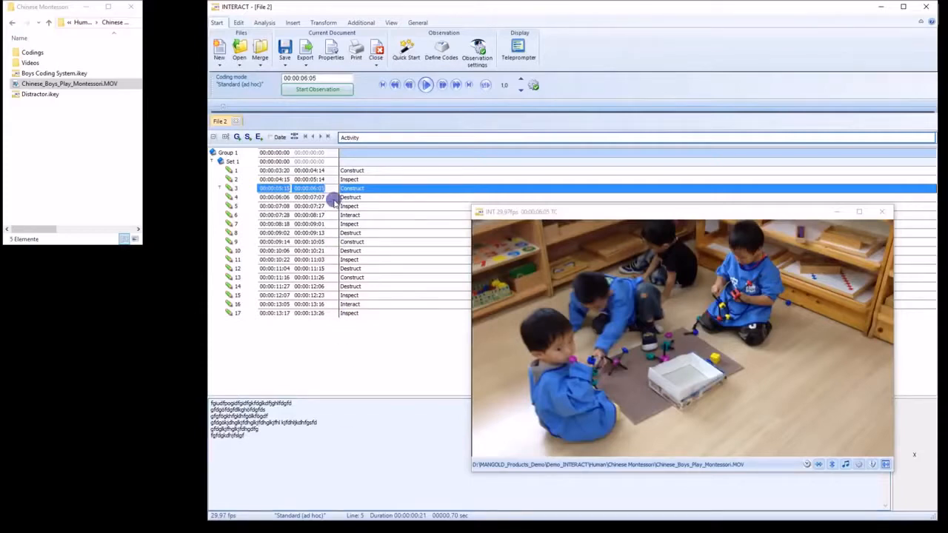
{"action": "left_click", "coordinate": [334, 198]}
{"action": "left_click", "coordinate": [333, 190]}
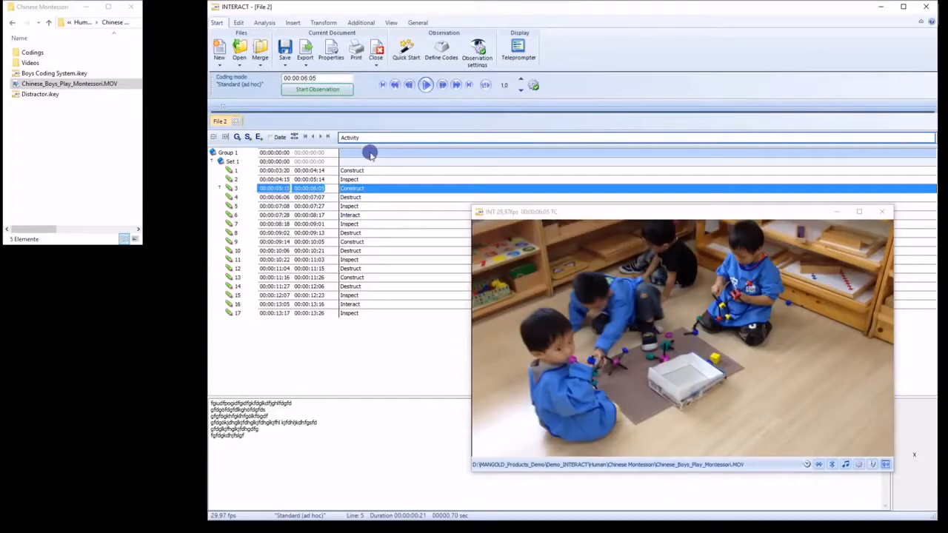
Play the video from the end of event 3 and reduce the playback speed to 0.4.
{"action": "left_click", "coordinate": [427, 89]}
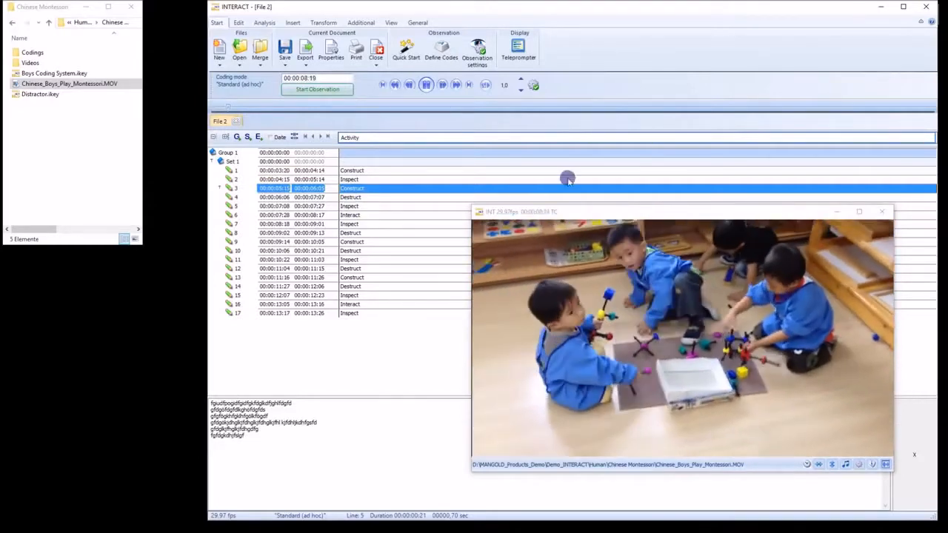
{"action": "left_click", "coordinate": [522, 91]}
{"action": "left_click", "coordinate": [522, 91]}
{"action": "left_click", "coordinate": [521, 91]}
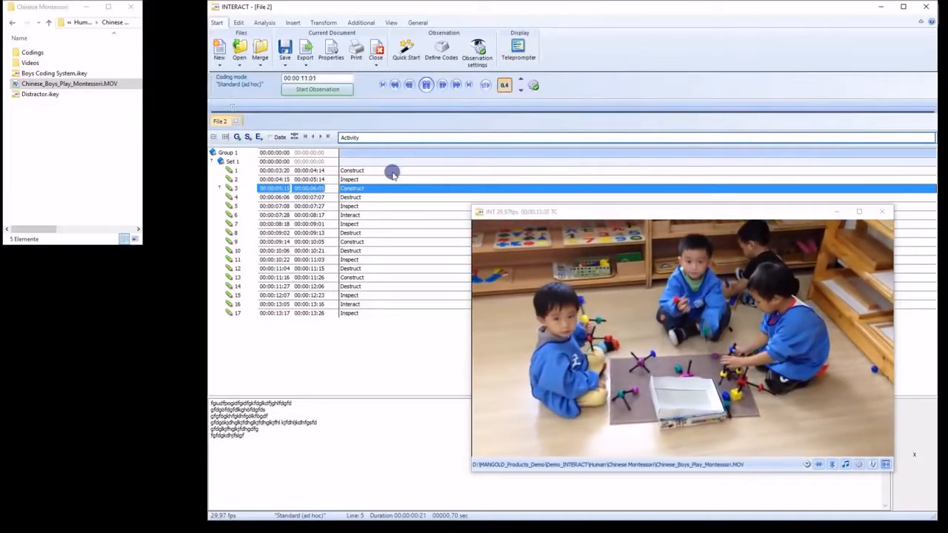
Start an observation, code Inspect, Destruct, Inspect, Interact and Inspect during slow playback, pause the video, and stop the observation.
{"action": "left_click", "coordinate": [315, 89]}
{"action": "left_click", "coordinate": [161, 264]}
{"action": "left_click", "coordinate": [160, 252]}
{"action": "left_click", "coordinate": [164, 264]}
{"action": "left_click", "coordinate": [168, 276]}
{"action": "left_click", "coordinate": [178, 265]}
{"action": "left_click", "coordinate": [426, 84]}
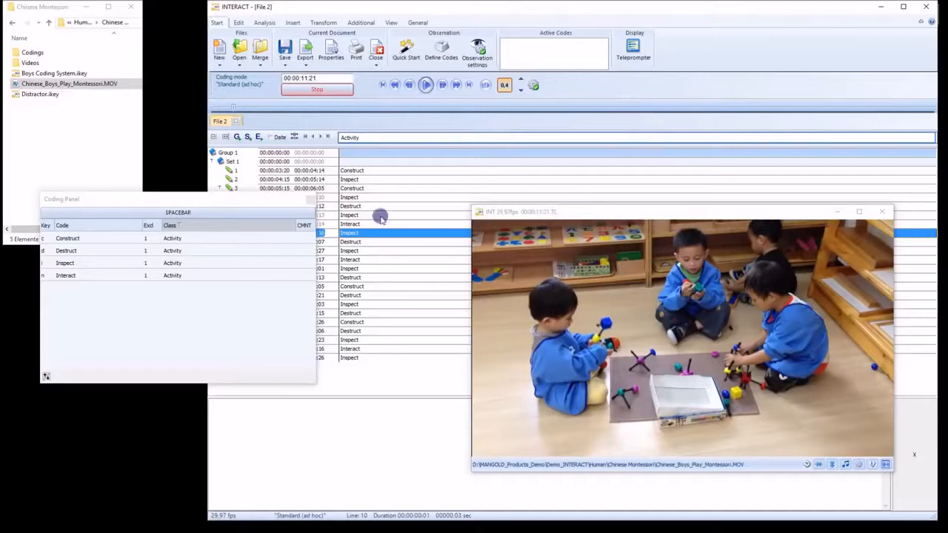
{"action": "left_click_drag", "start_coordinate": [256, 201], "coordinate": [267, 304]}
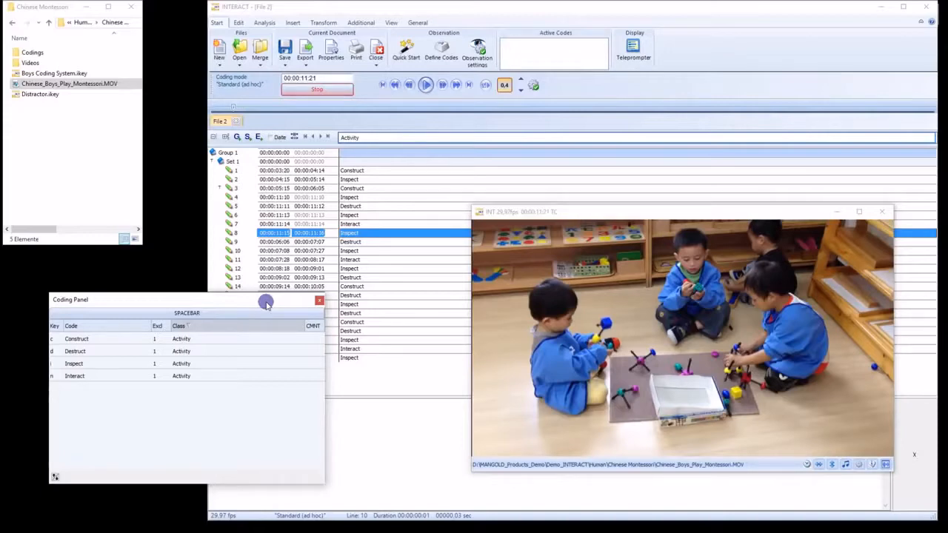
{"action": "left_click", "coordinate": [329, 92]}
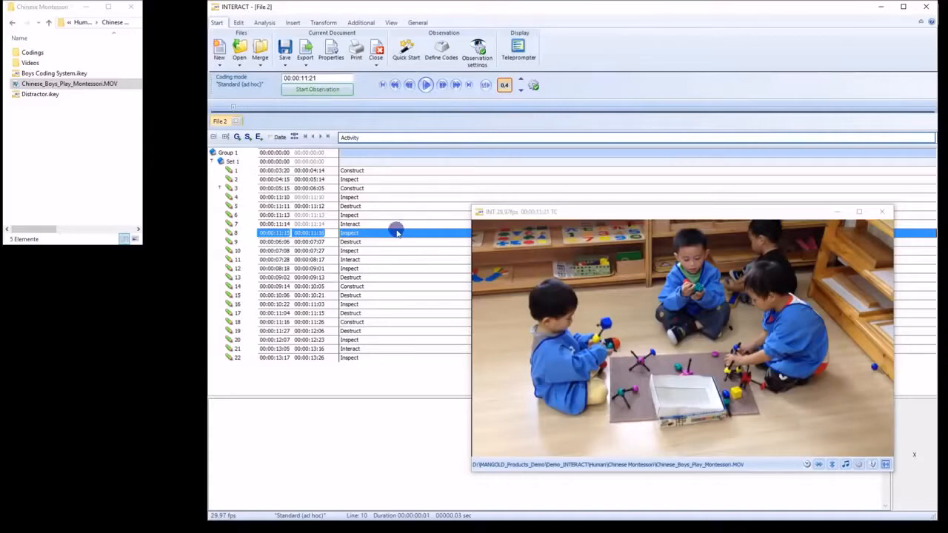
Return to event 3 from event 5 and highlight its comment text.
{"action": "left_click", "coordinate": [330, 207]}
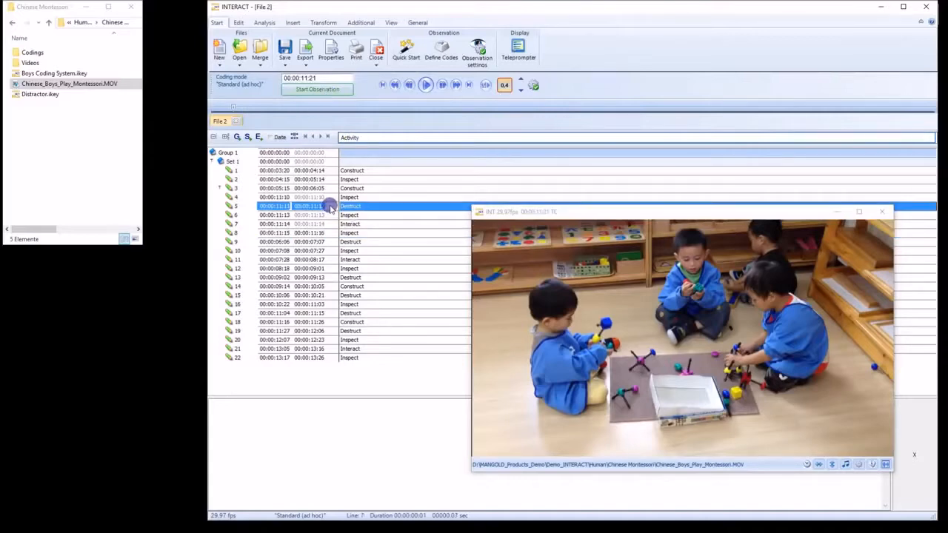
{"action": "key", "text": "Up"}
{"action": "key", "text": "Up"}
{"action": "left_click_drag", "start_coordinate": [313, 437], "coordinate": [220, 403]}
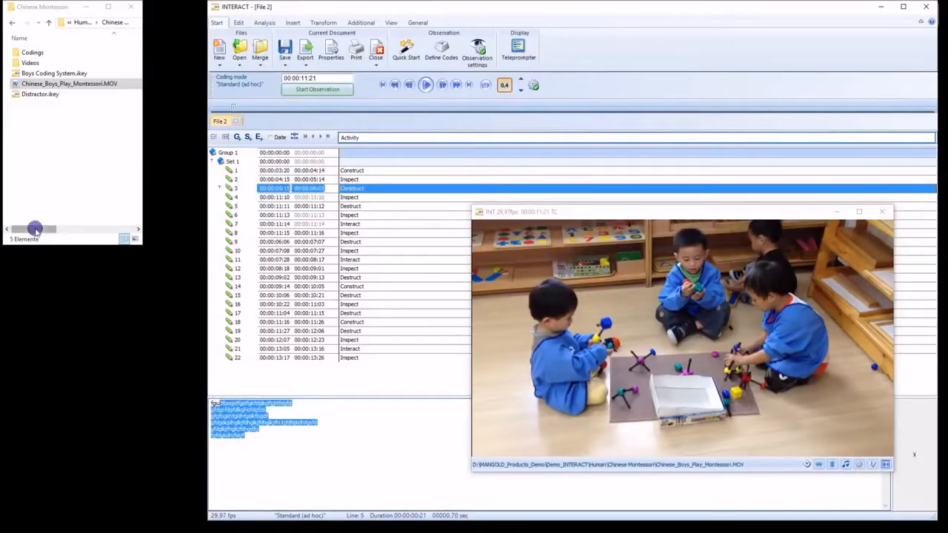
Link INTERACT_Features_EN.docx, Microsoft Excel doc.xlsx and What makes INTERACT an outstanding solution.pdf from the Docs folder in the comment of event 3.
{"action": "left_click", "coordinate": [12, 24]}
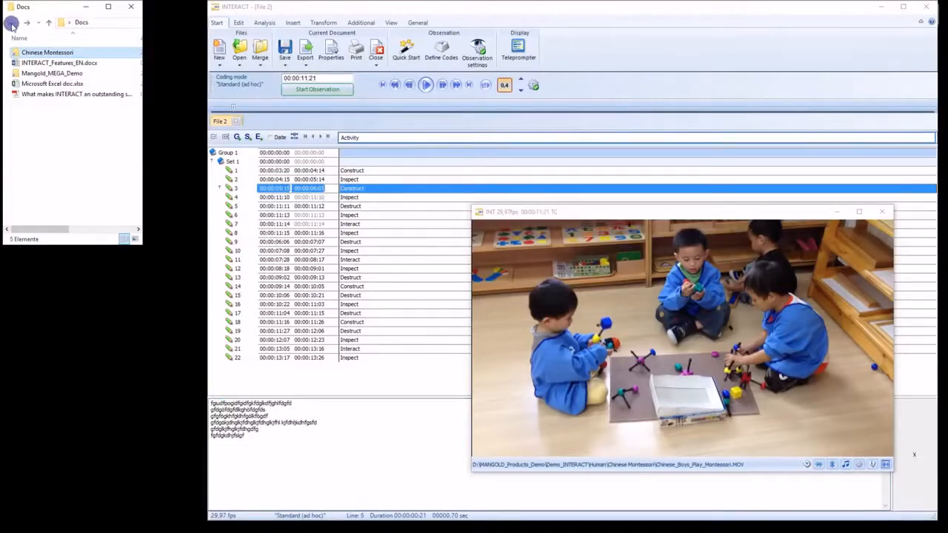
{"action": "left_click_drag", "start_coordinate": [47, 63], "coordinate": [341, 473]}
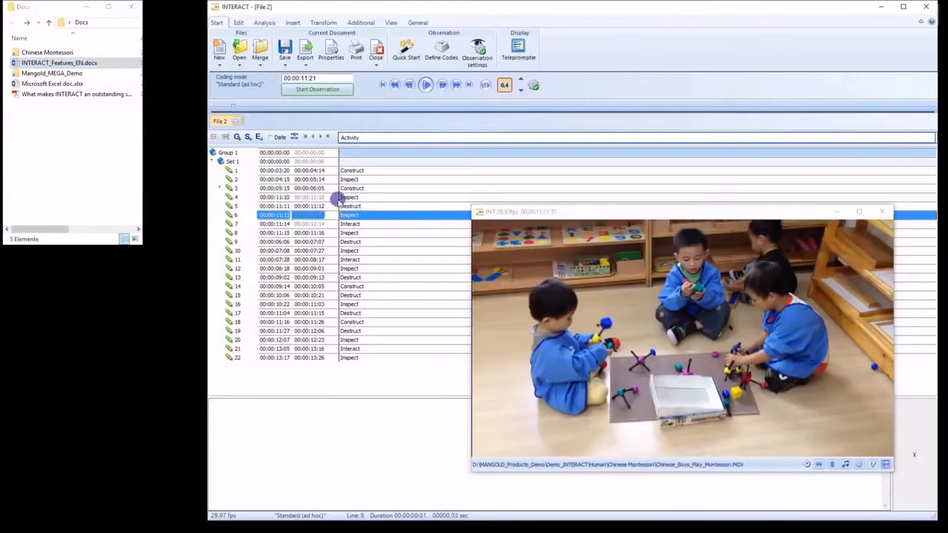
{"action": "left_click_drag", "start_coordinate": [59, 65], "coordinate": [408, 440]}
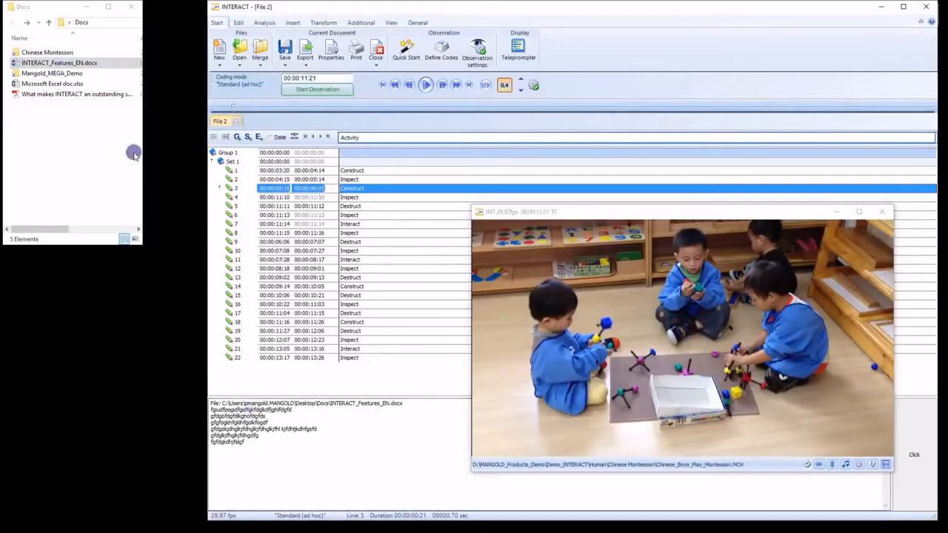
{"action": "left_click_drag", "start_coordinate": [52, 83], "coordinate": [366, 471]}
{"action": "left_click_drag", "start_coordinate": [81, 93], "coordinate": [367, 436]}
Open the three documents linked to event 3 and close them again, and enlarge the comment area slightly.
{"action": "left_click_drag", "start_coordinate": [689, 213], "coordinate": [687, 191]}
{"action": "left_click", "coordinate": [919, 450]}
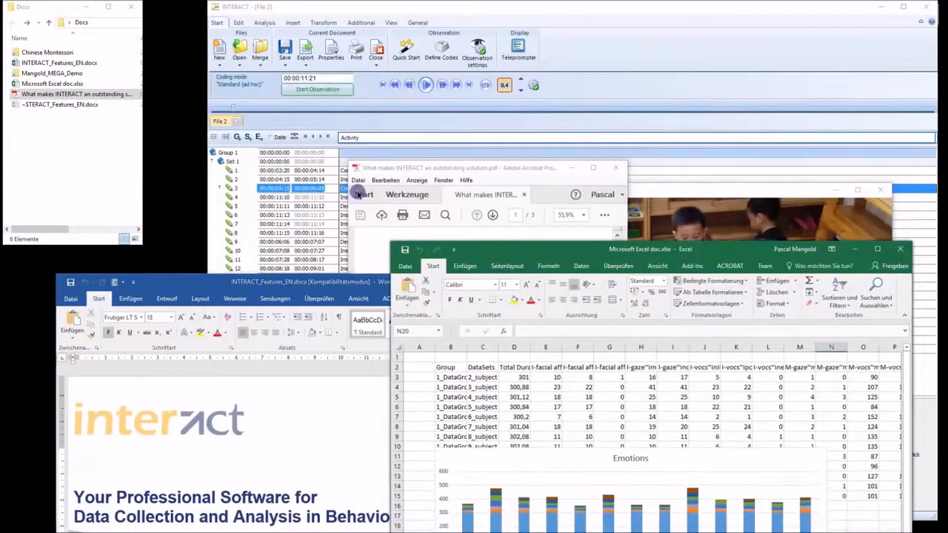
{"action": "left_click", "coordinate": [902, 252]}
{"action": "left_click", "coordinate": [616, 167]}
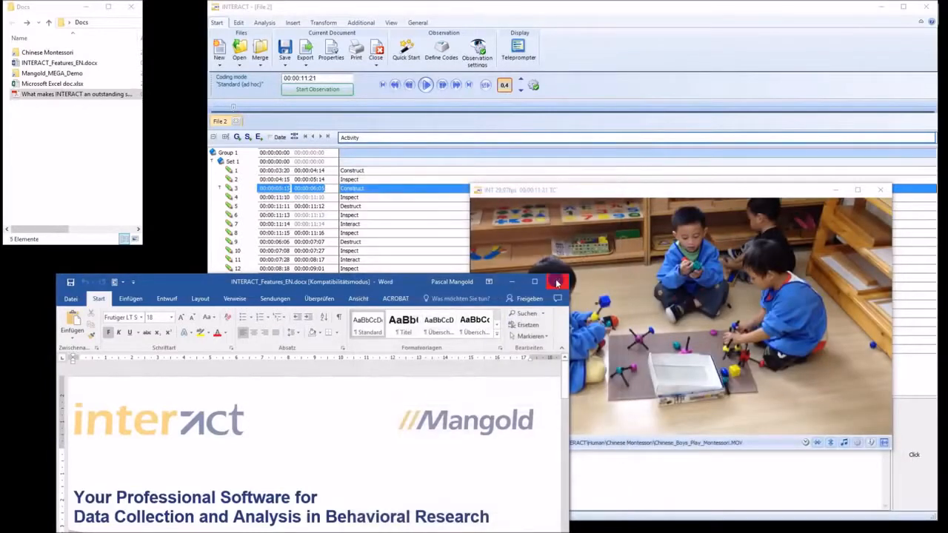
{"action": "left_click", "coordinate": [557, 282]}
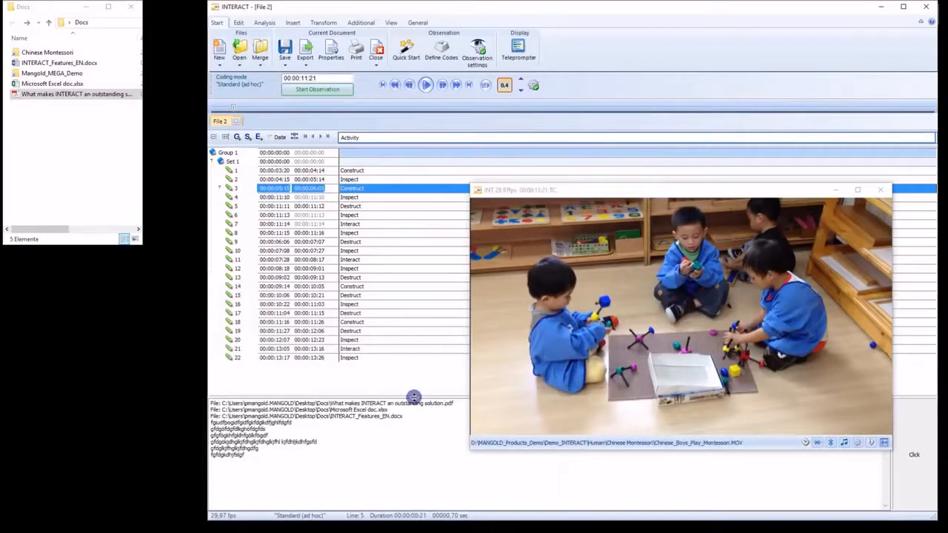
{"action": "left_click_drag", "start_coordinate": [414, 398], "coordinate": [413, 392]}
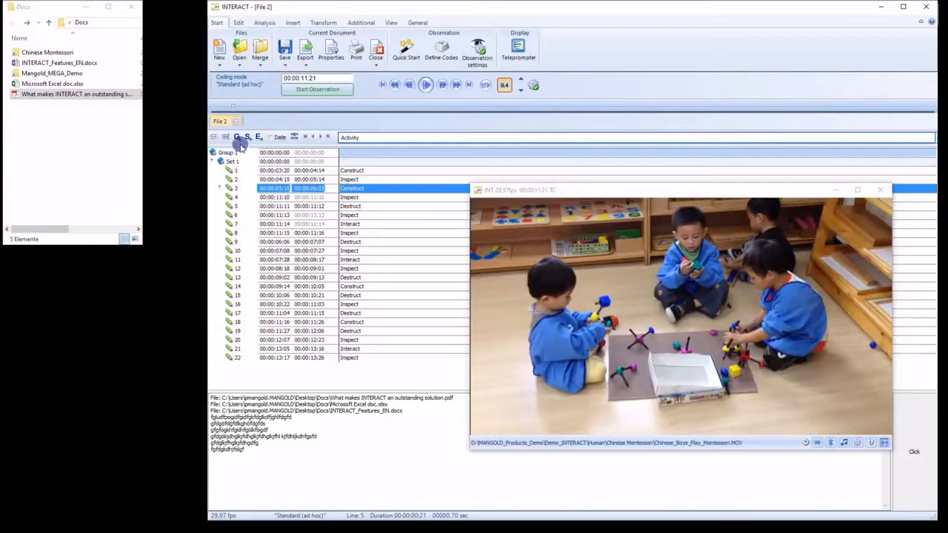
Try adding seven new independent variables to Set 1, and discard them.
{"action": "right_click", "coordinate": [329, 162]}
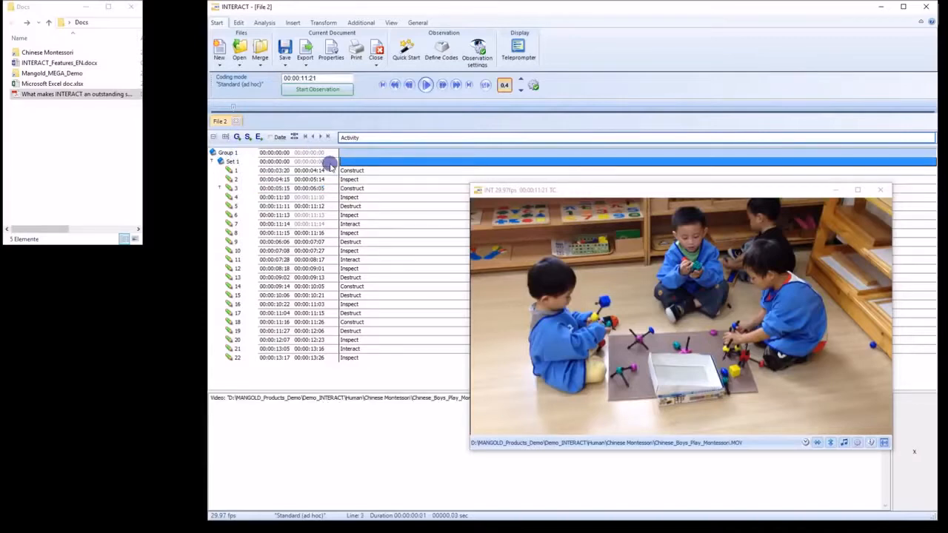
{"action": "left_click", "coordinate": [351, 187]}
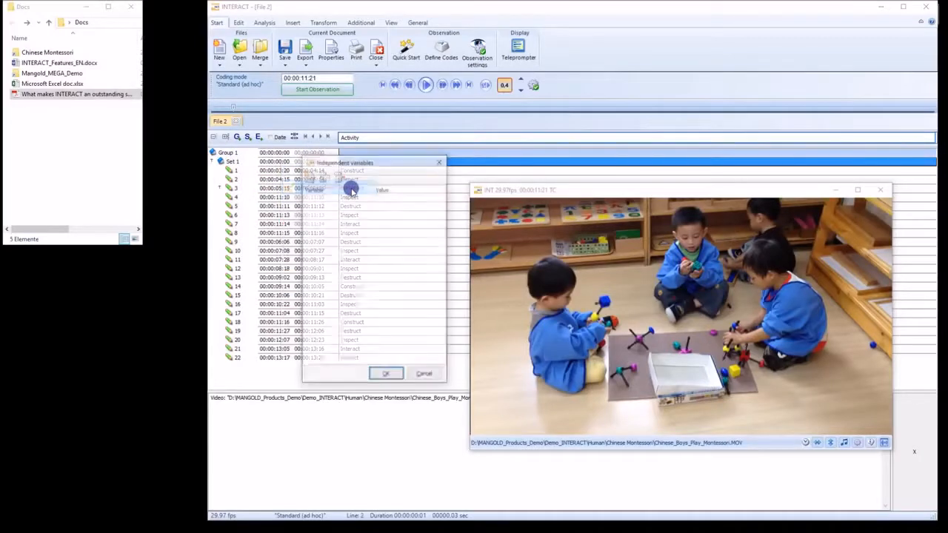
{"action": "left_click", "coordinate": [321, 182]}
{"action": "left_click", "coordinate": [321, 182]}
{"action": "left_click", "coordinate": [321, 182]}
{"action": "left_click", "coordinate": [378, 208]}
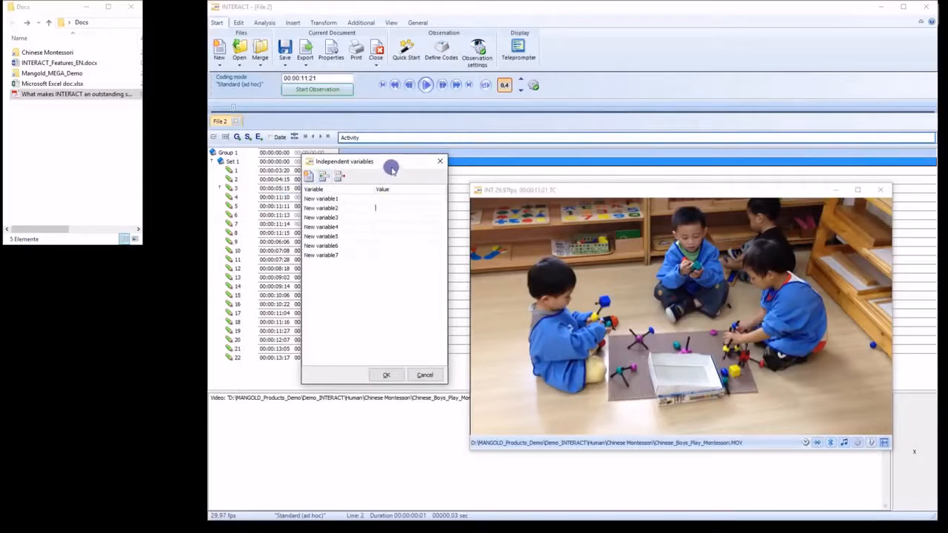
{"action": "left_click_drag", "start_coordinate": [390, 165], "coordinate": [403, 186]}
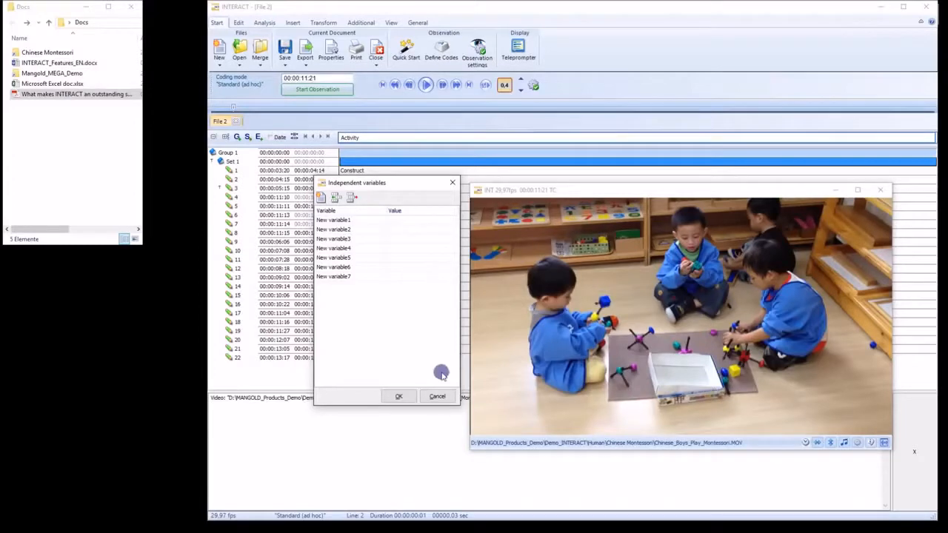
{"action": "left_click", "coordinate": [438, 397]}
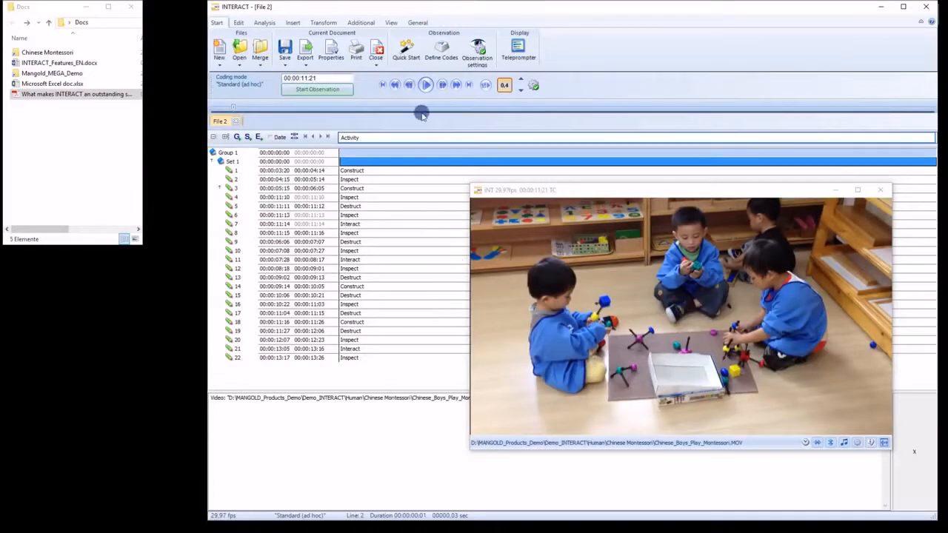
Return the video to its start and load the code definitions from 01_IdentificationGroup.key.
{"action": "left_click", "coordinate": [383, 85]}
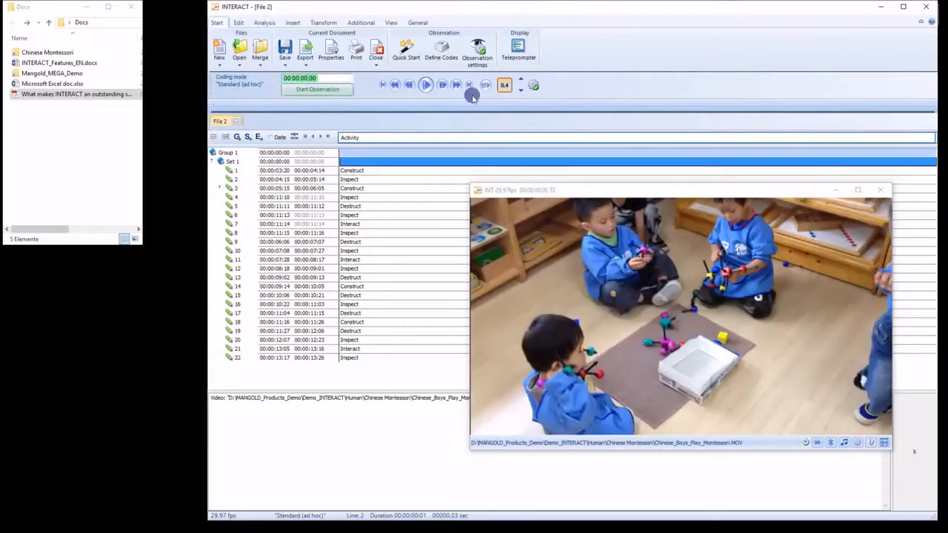
{"action": "left_click", "coordinate": [441, 47]}
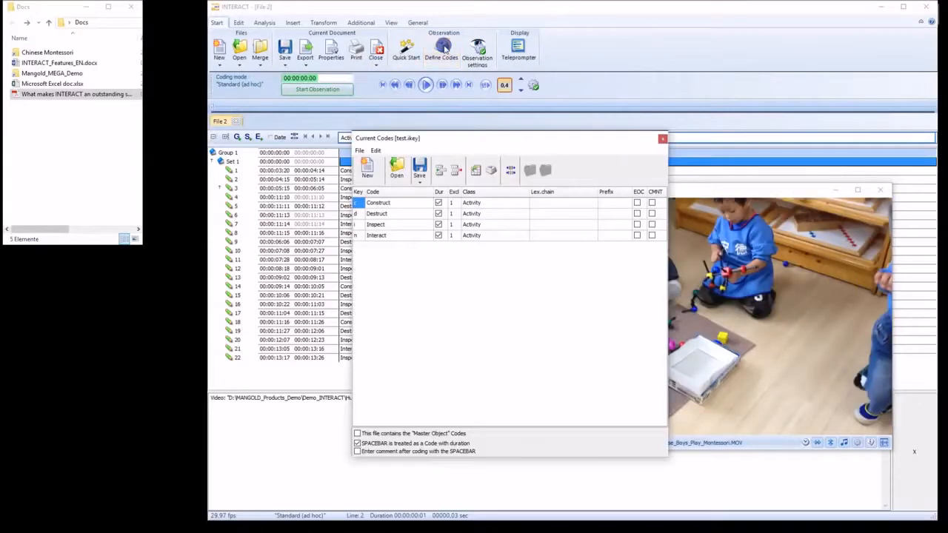
{"action": "left_click", "coordinate": [397, 169]}
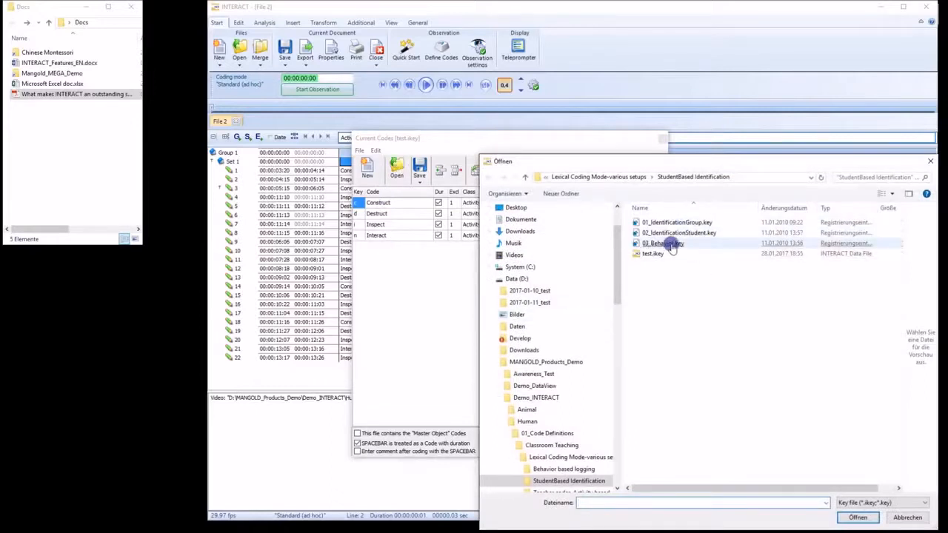
{"action": "double_click", "coordinate": [674, 223]}
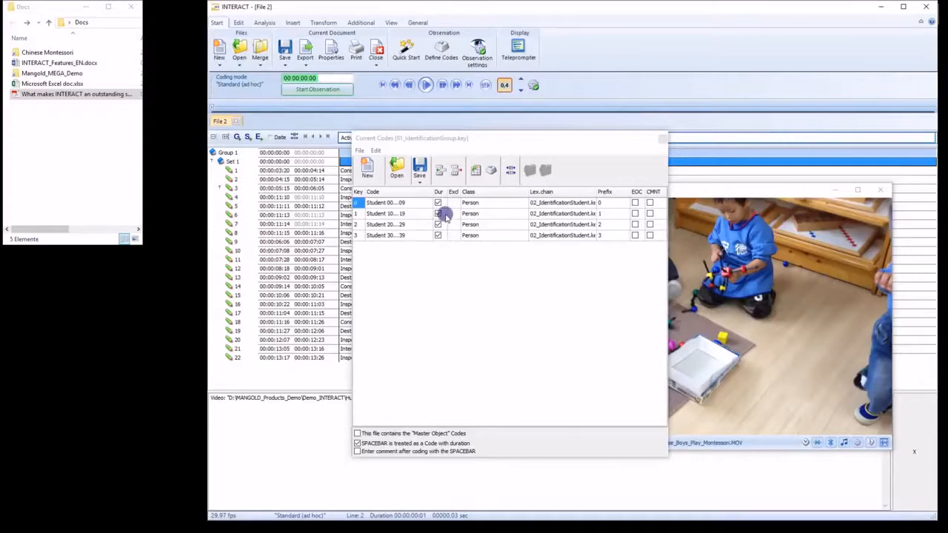
Start an observation, code Person events for Student 00...09, 10...19 and 30...39 during playback at speed 1.0, and pause the video.
{"action": "left_click", "coordinate": [336, 89]}
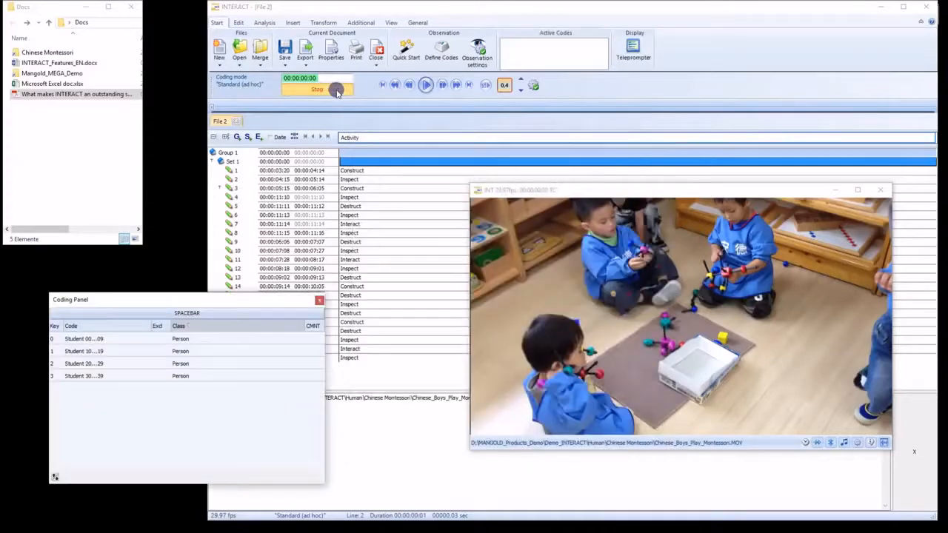
{"action": "left_click", "coordinate": [426, 84]}
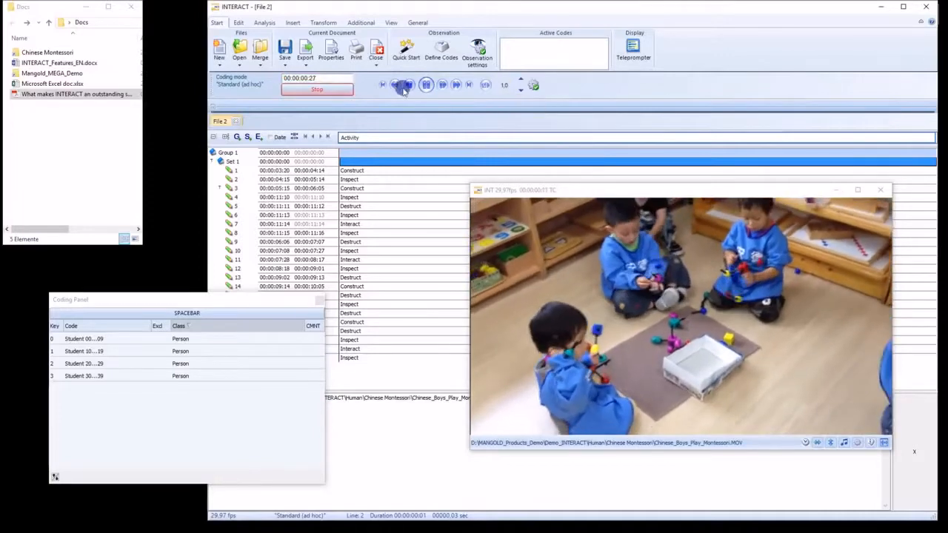
{"action": "left_click", "coordinate": [162, 337]}
{"action": "left_click", "coordinate": [163, 378]}
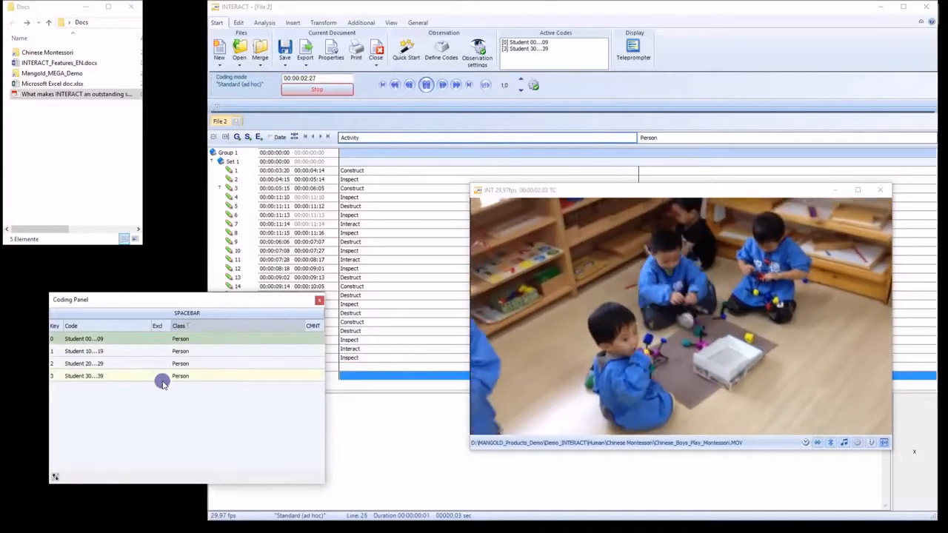
{"action": "left_click", "coordinate": [161, 351]}
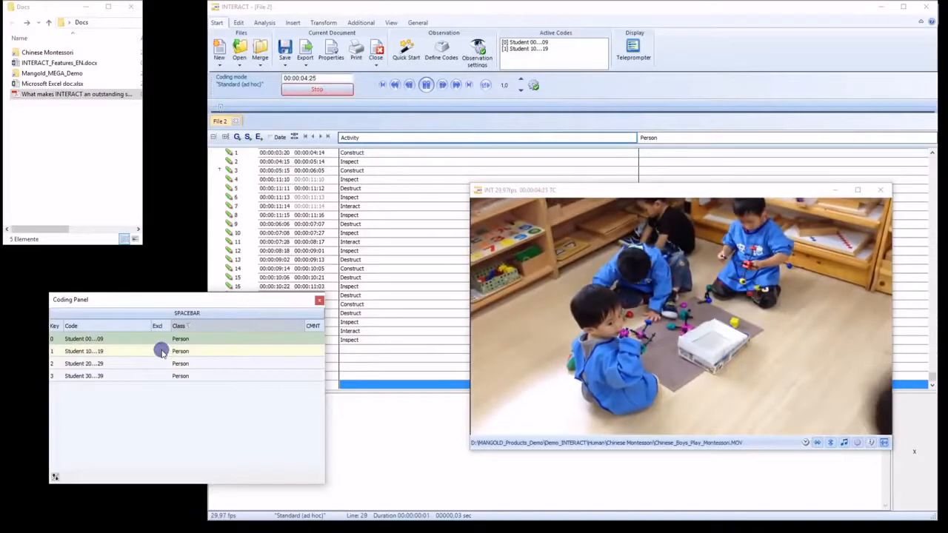
{"action": "left_click", "coordinate": [161, 352]}
{"action": "left_click", "coordinate": [161, 352]}
{"action": "left_click", "coordinate": [163, 376]}
{"action": "left_click", "coordinate": [430, 86]}
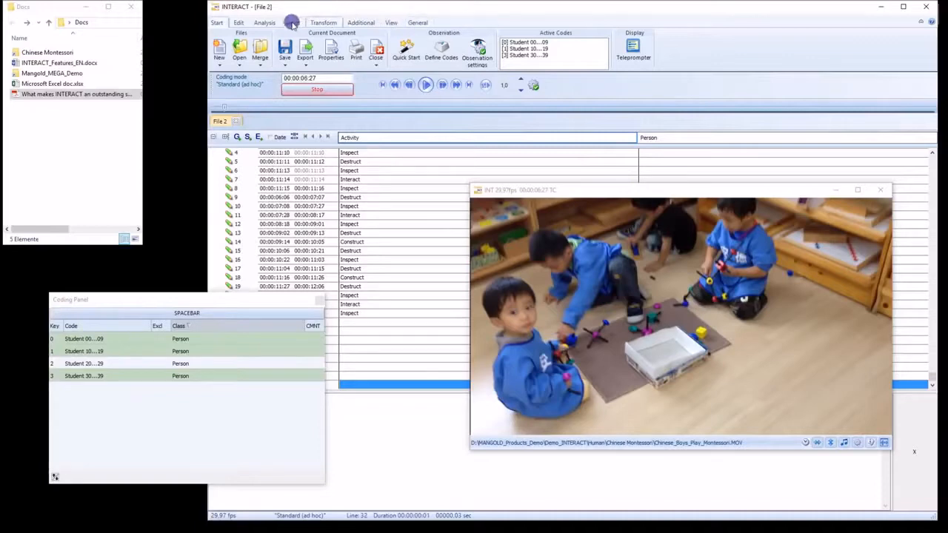
Set the coding mode to Lexical (post hoc) in the observation settings.
{"action": "left_click", "coordinate": [264, 23]}
{"action": "left_click", "coordinate": [219, 23]}
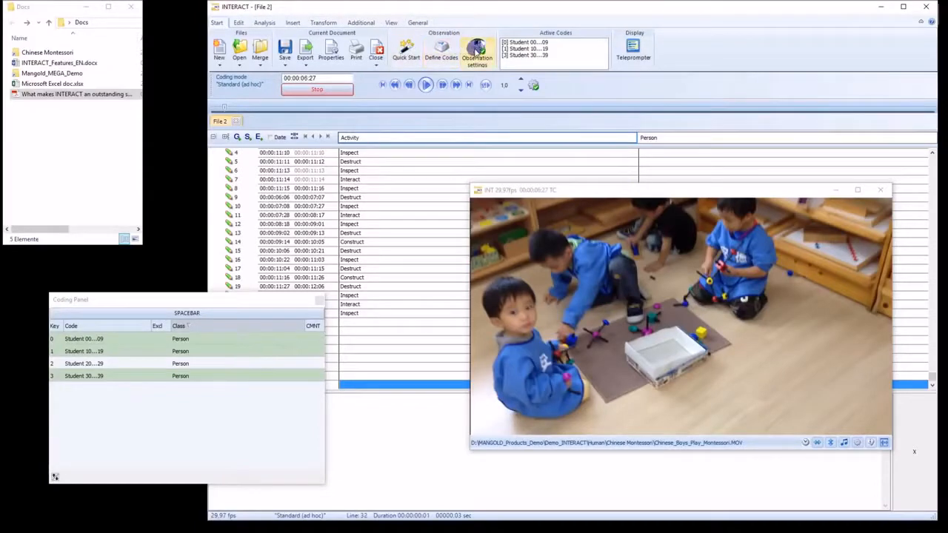
{"action": "left_click", "coordinate": [476, 50]}
{"action": "left_click", "coordinate": [454, 299]}
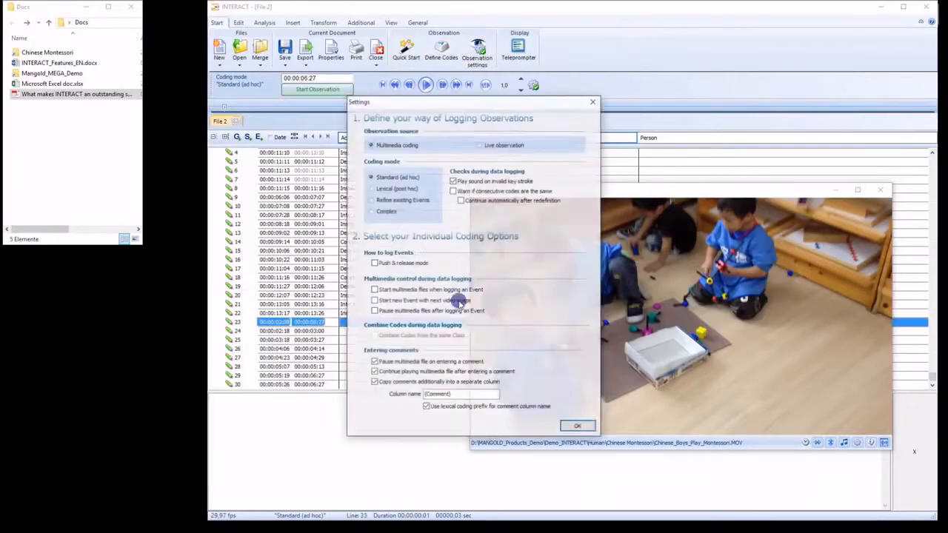
{"action": "left_click", "coordinate": [381, 190]}
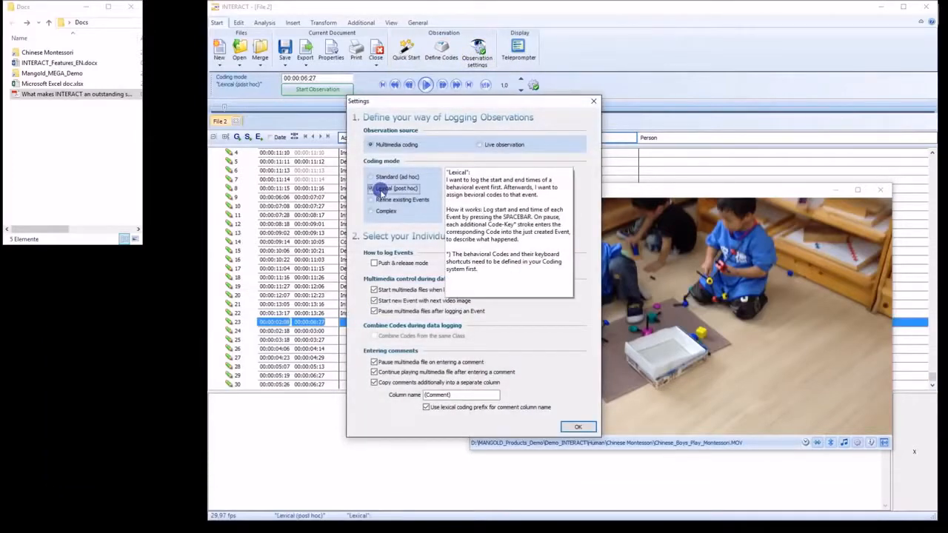
{"action": "left_click", "coordinate": [577, 426]}
Start the observation, log an event from about 00:00:06:28 to 00:00:08:20, and assign it to Student 00...09, number 2.
{"action": "left_click", "coordinate": [336, 89]}
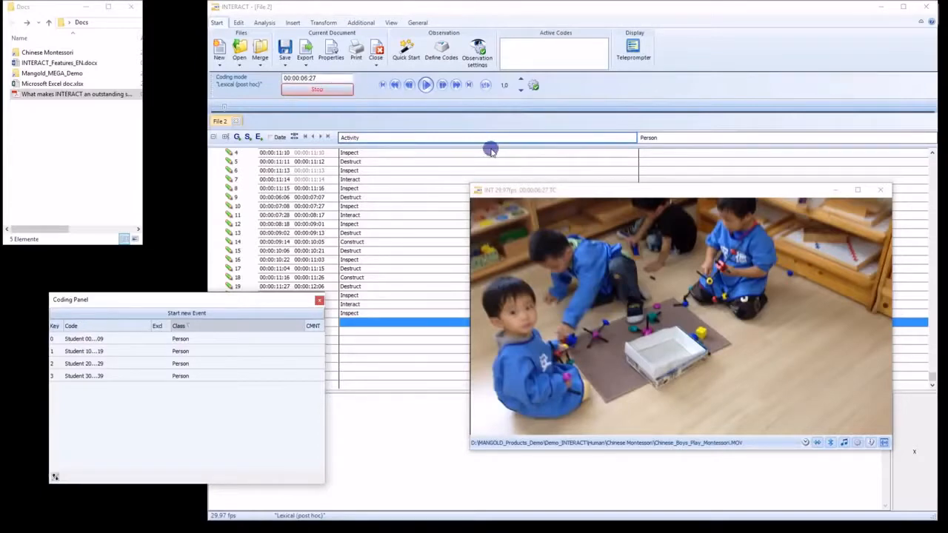
{"action": "key", "text": "space"}
{"action": "key", "text": "space"}
{"action": "left_click", "coordinate": [141, 342]}
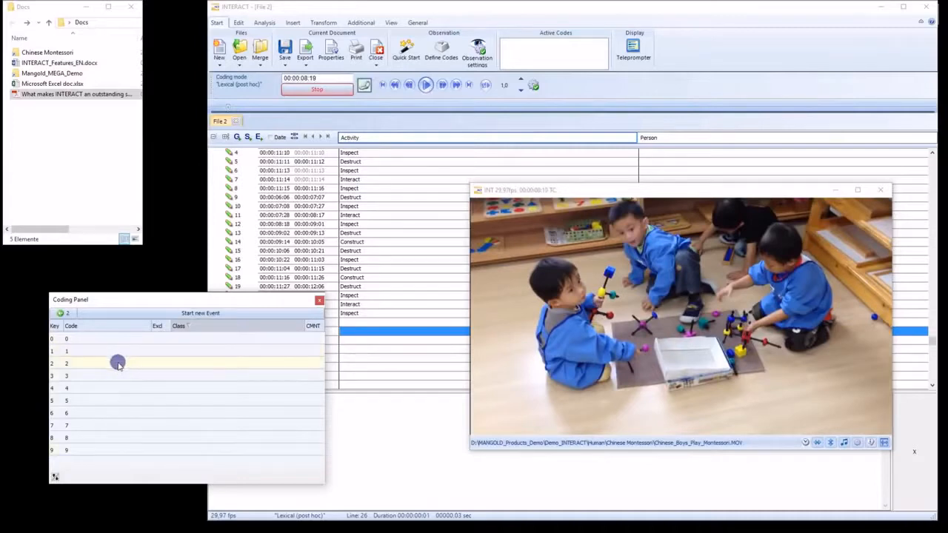
{"action": "left_click", "coordinate": [132, 362]}
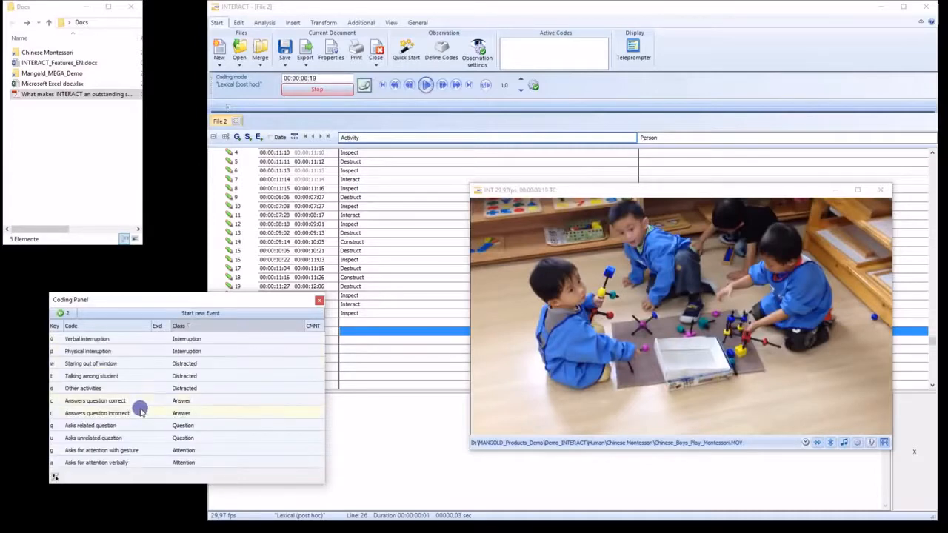
Code the event as physical interruption, related question, attention with gesture, talking among students and incorrect answer, and shift the video window below the event rows.
{"action": "left_click", "coordinate": [135, 354]}
{"action": "left_click", "coordinate": [139, 428]}
{"action": "left_click", "coordinate": [141, 451]}
{"action": "left_click", "coordinate": [138, 388]}
{"action": "left_click_drag", "start_coordinate": [625, 199], "coordinate": [588, 377]}
Log a second event up to about 00:00:09:26 and code student number 16 with Other activities, Asks unrelated question and Answers question incorrect.
{"action": "left_click", "coordinate": [222, 376]}
{"action": "key", "text": "space"}
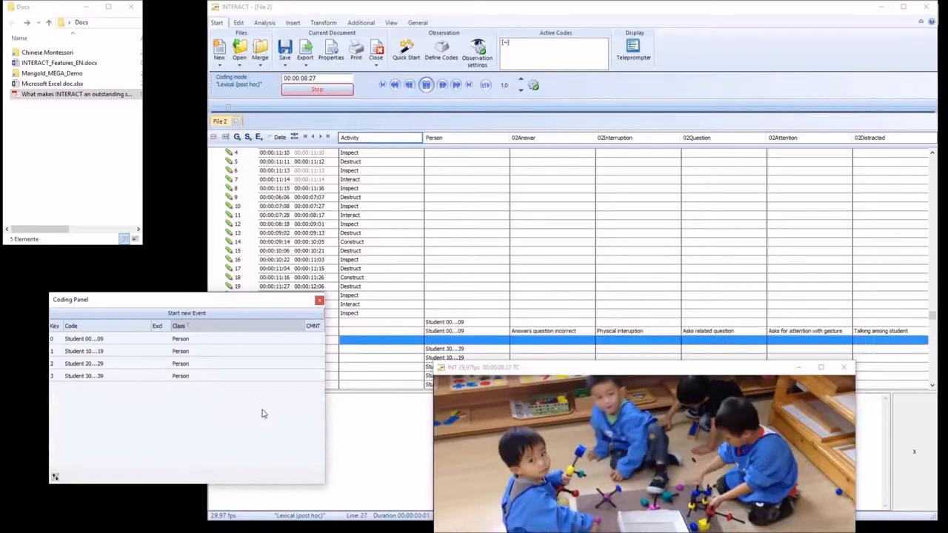
{"action": "key", "text": "space"}
{"action": "left_click", "coordinate": [160, 352]}
{"action": "left_click", "coordinate": [151, 388]}
{"action": "left_click", "coordinate": [166, 438]}
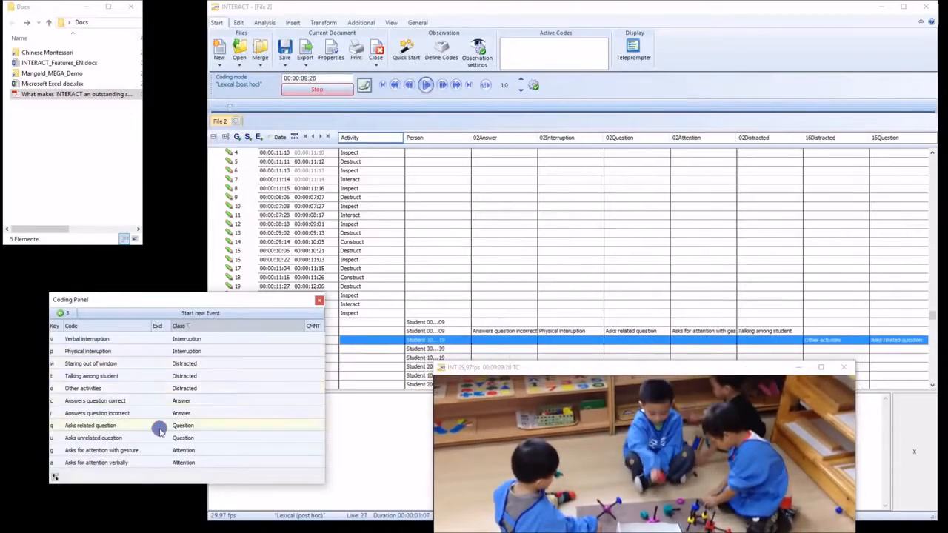
{"action": "left_click", "coordinate": [164, 413]}
Log a third event up to about 00:00:11:28, code student number 2 with Talking among student, Physical interruption and Answers question correct, and stop the observation.
{"action": "key", "text": "space"}
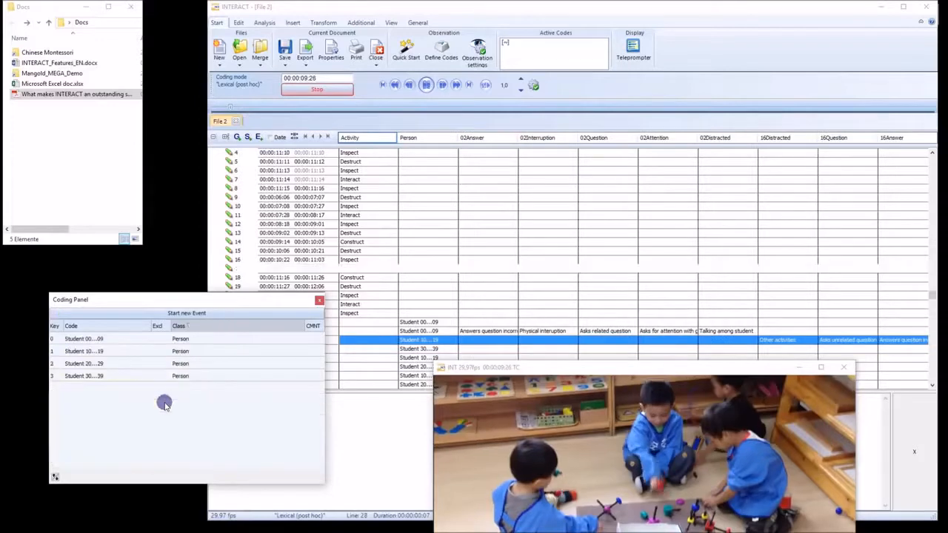
{"action": "key", "text": "space"}
{"action": "left_click", "coordinate": [162, 339]}
{"action": "left_click", "coordinate": [161, 363]}
{"action": "left_click", "coordinate": [157, 376]}
{"action": "left_click", "coordinate": [157, 355]}
{"action": "left_click", "coordinate": [160, 401]}
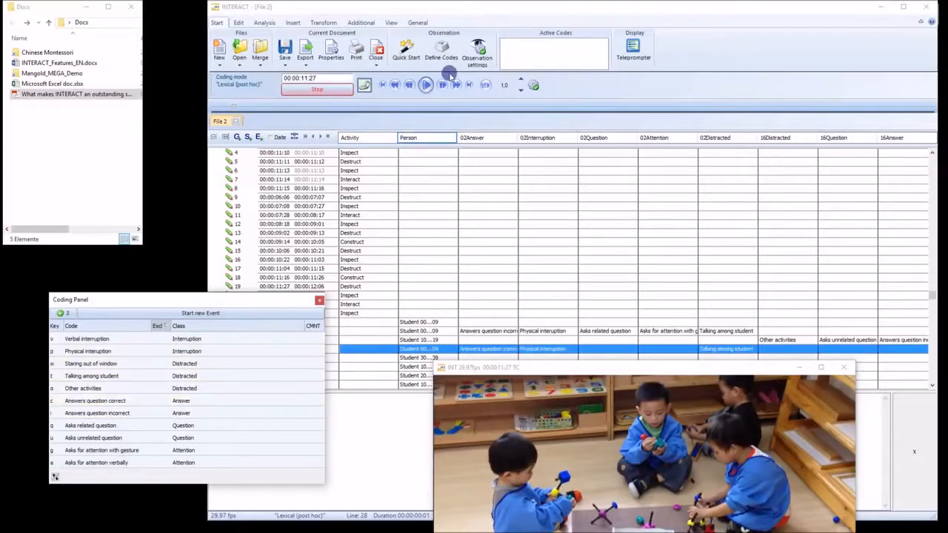
{"action": "left_click", "coordinate": [343, 89]}
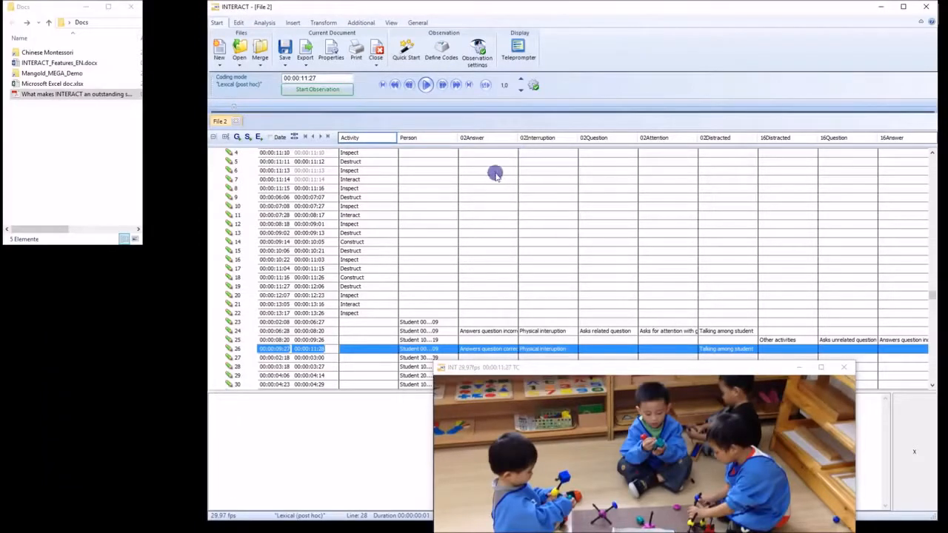
Open the recently used document Full Study.act.
{"action": "left_click", "coordinate": [239, 66]}
{"action": "mouse_move", "coordinate": [296, 97]}
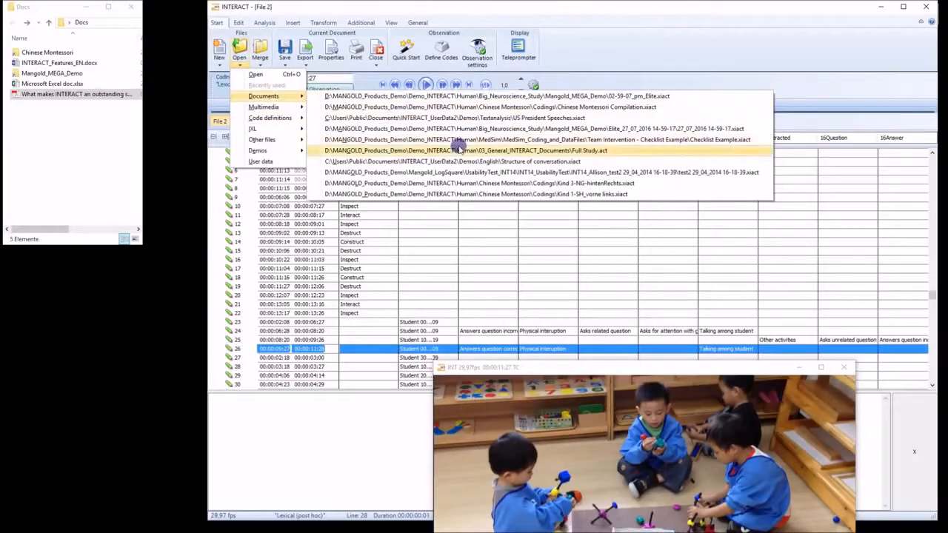
{"action": "left_click", "coordinate": [586, 149]}
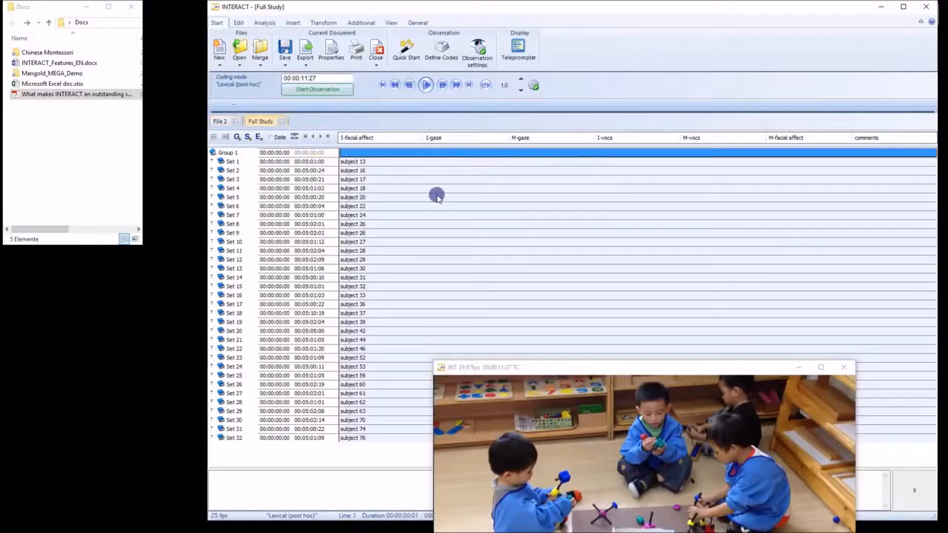
Expand Set 1 of the Full Study document to examine its events, and collapse it again.
{"action": "double_click", "coordinate": [334, 161]}
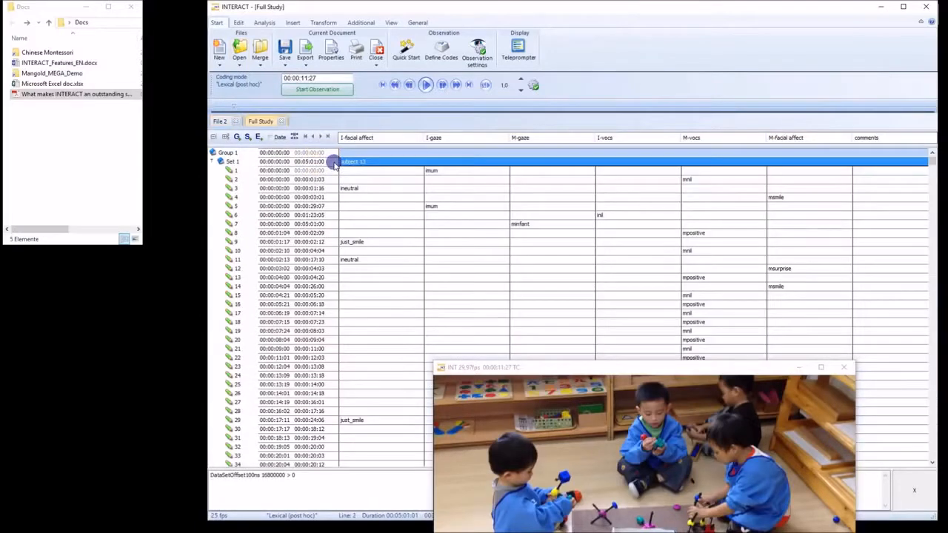
{"action": "double_click", "coordinate": [252, 165]}
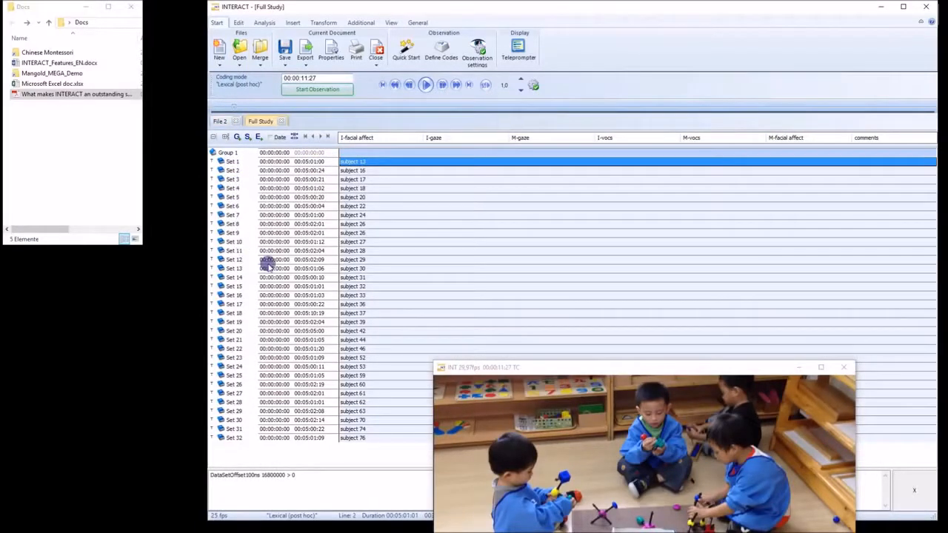
{"action": "double_click", "coordinate": [333, 162]}
{"action": "double_click", "coordinate": [334, 162]}
Create the main statistics time line chart for DataSet 1 (subject 13) with all codes selected.
{"action": "left_click", "coordinate": [263, 23]}
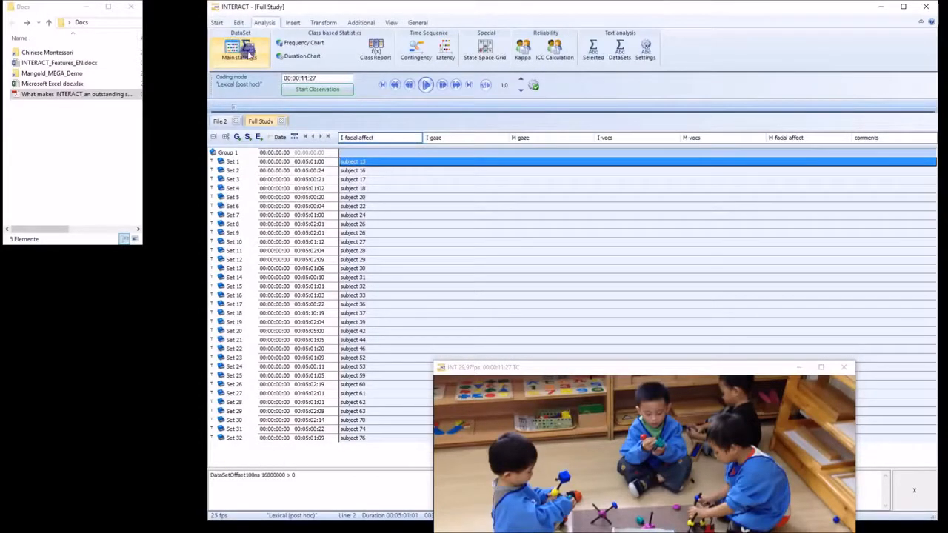
{"action": "left_click", "coordinate": [232, 51]}
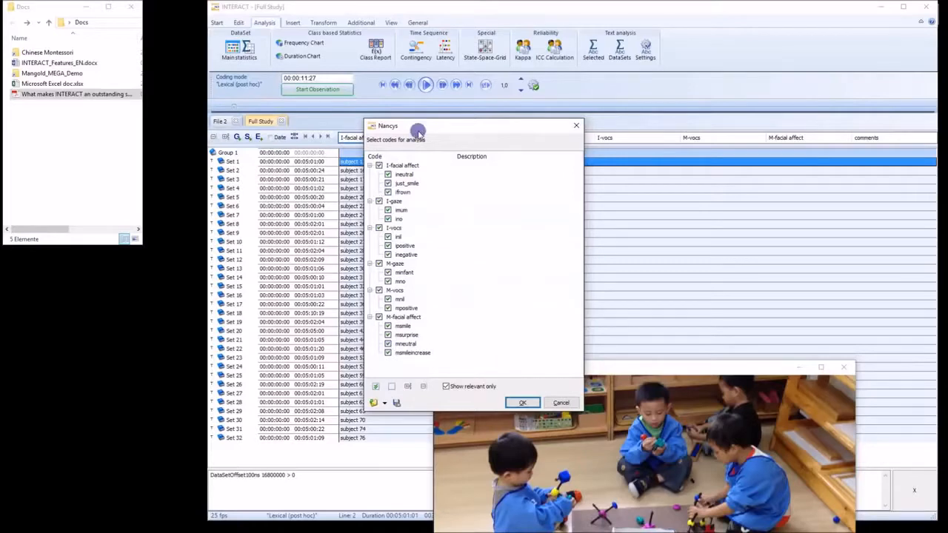
{"action": "left_click", "coordinate": [521, 403]}
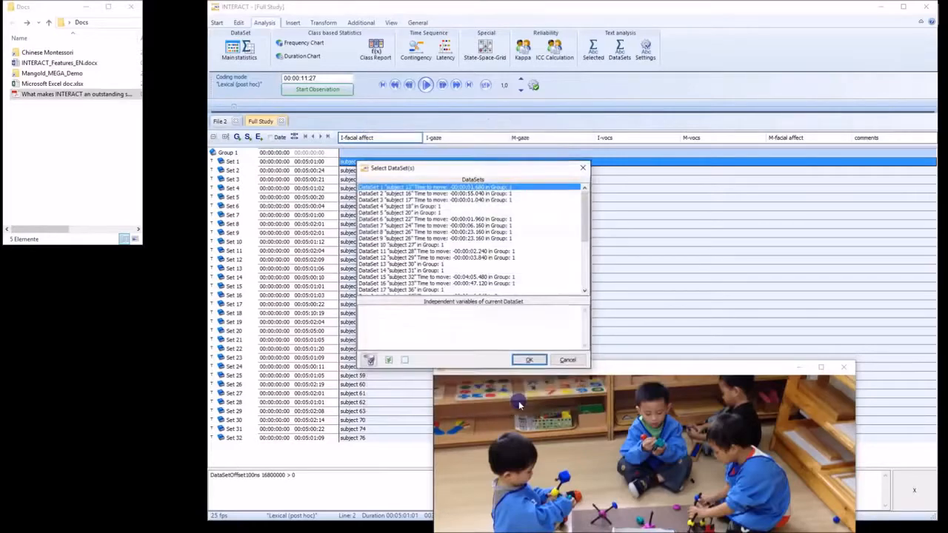
{"action": "left_click", "coordinate": [398, 187]}
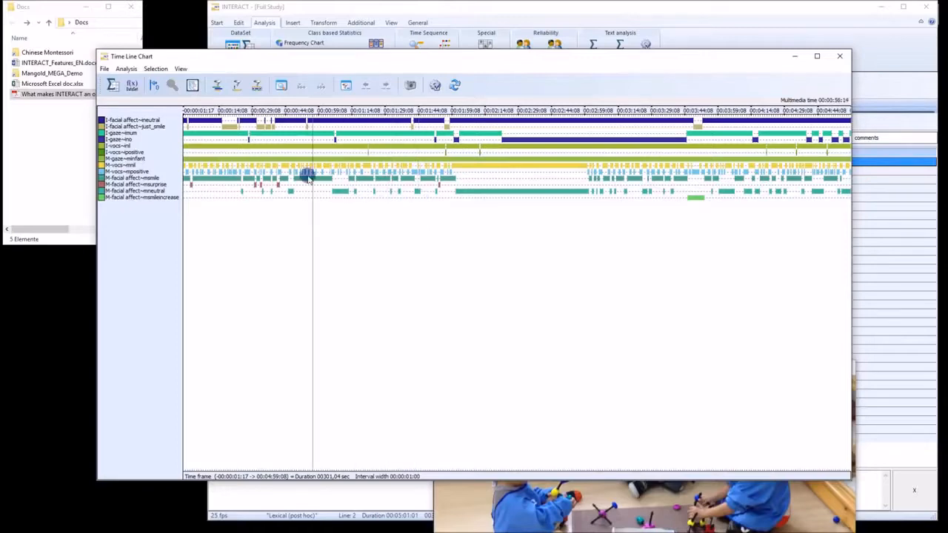
Reduce the height of the Time Line Chart window, expand Set 1 in the document, and move the chart slightly up.
{"action": "left_click_drag", "start_coordinate": [233, 50], "coordinate": [234, 256]}
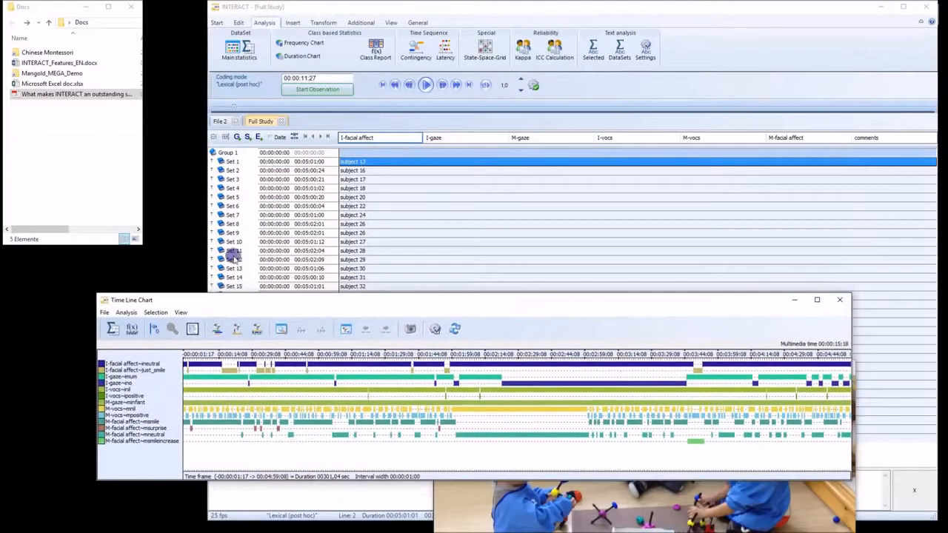
{"action": "left_click", "coordinate": [216, 161]}
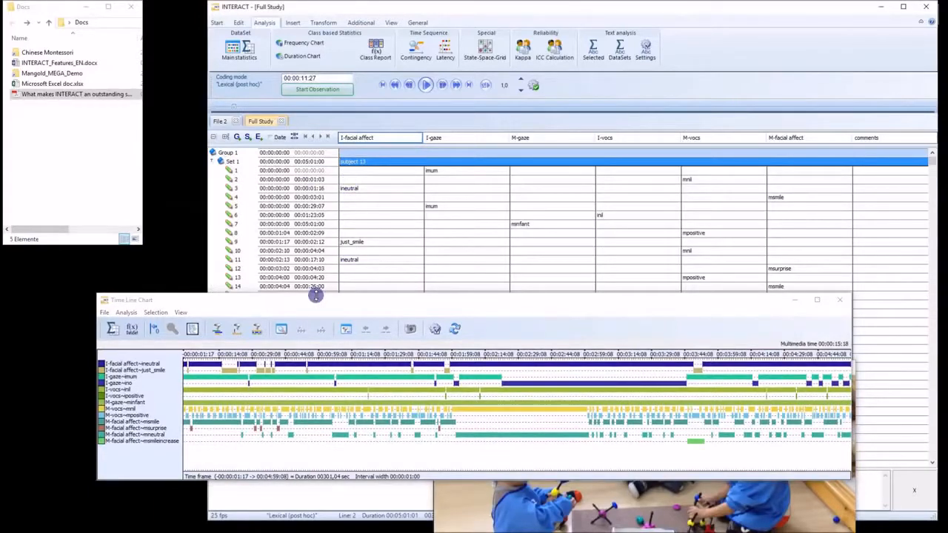
{"action": "left_click_drag", "start_coordinate": [315, 305], "coordinate": [307, 286]}
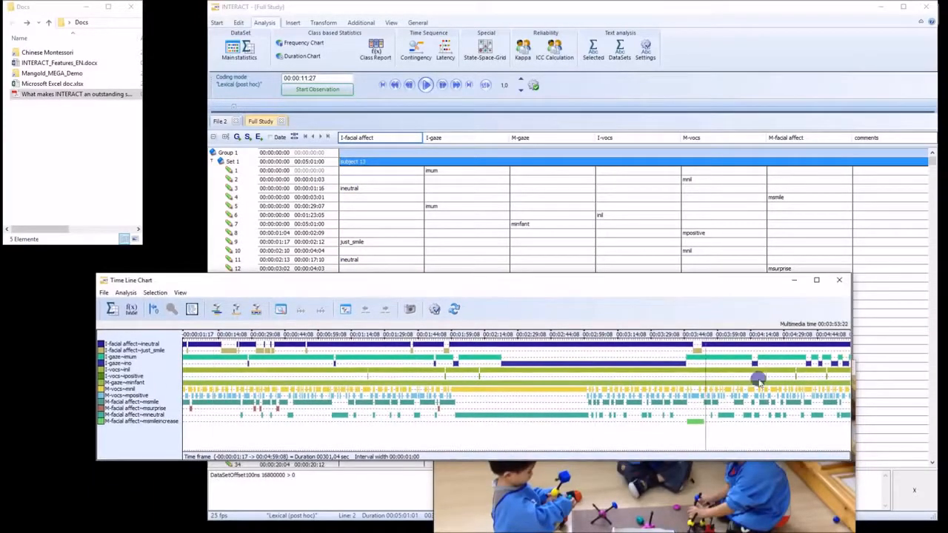
Open the statistics table for the time line chart, examine the values per code, and close it.
{"action": "left_click", "coordinate": [244, 422]}
{"action": "left_click_drag", "start_coordinate": [245, 423], "coordinate": [152, 324]}
{"action": "left_click", "coordinate": [131, 308]}
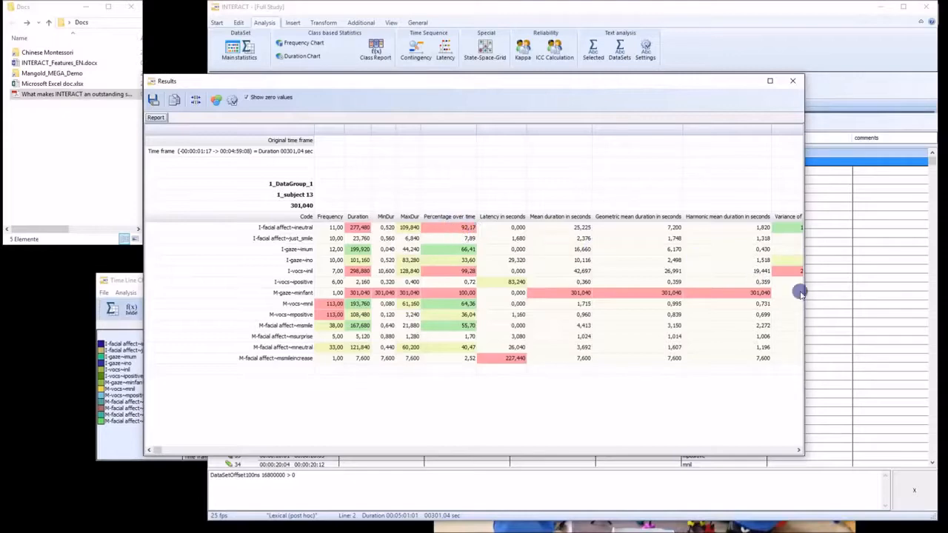
{"action": "left_click", "coordinate": [799, 83]}
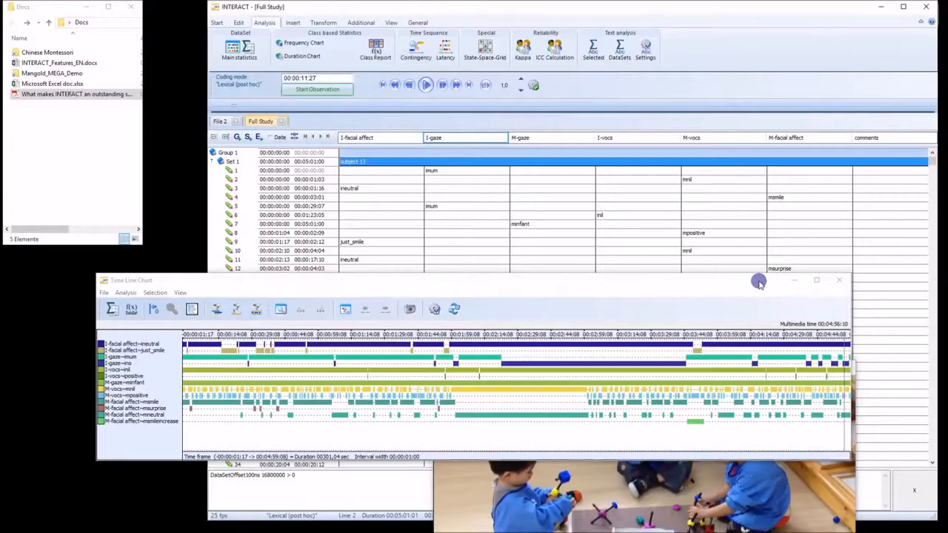
Move the Time Line Chart above the video window and examine where the codes occur along the time line.
{"action": "left_click_drag", "start_coordinate": [751, 282], "coordinate": [733, 185]}
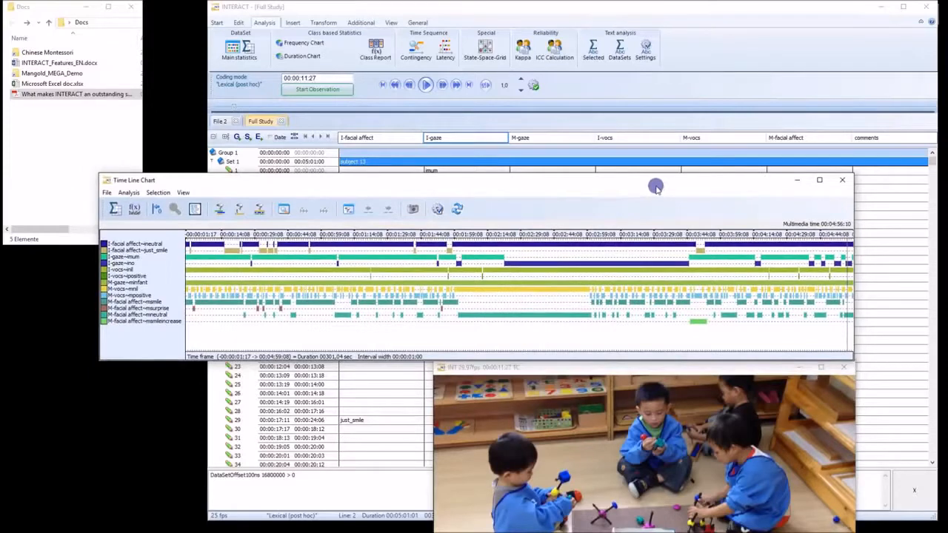
{"action": "left_click_drag", "start_coordinate": [606, 245], "coordinate": [594, 296]}
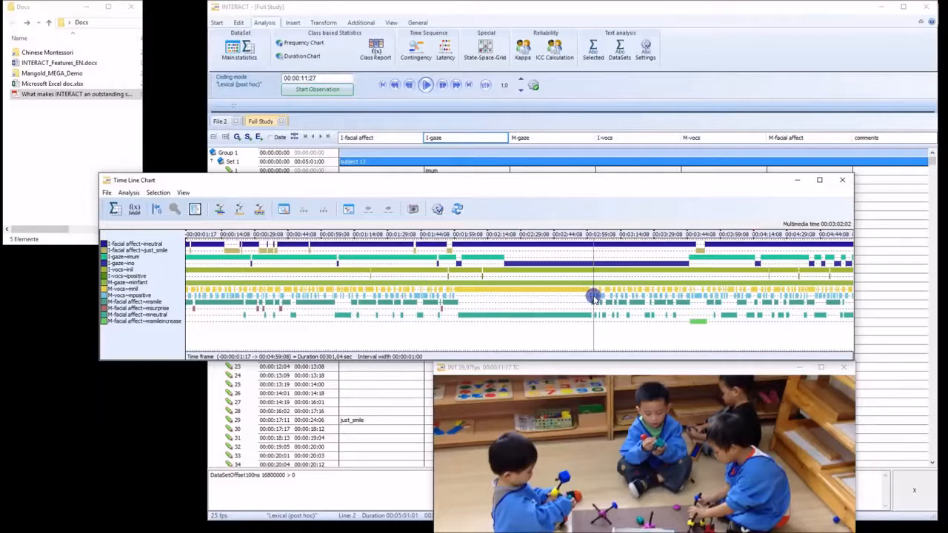
{"action": "left_click_drag", "start_coordinate": [594, 296], "coordinate": [640, 342]}
{"action": "left_click_drag", "start_coordinate": [638, 342], "coordinate": [640, 342]}
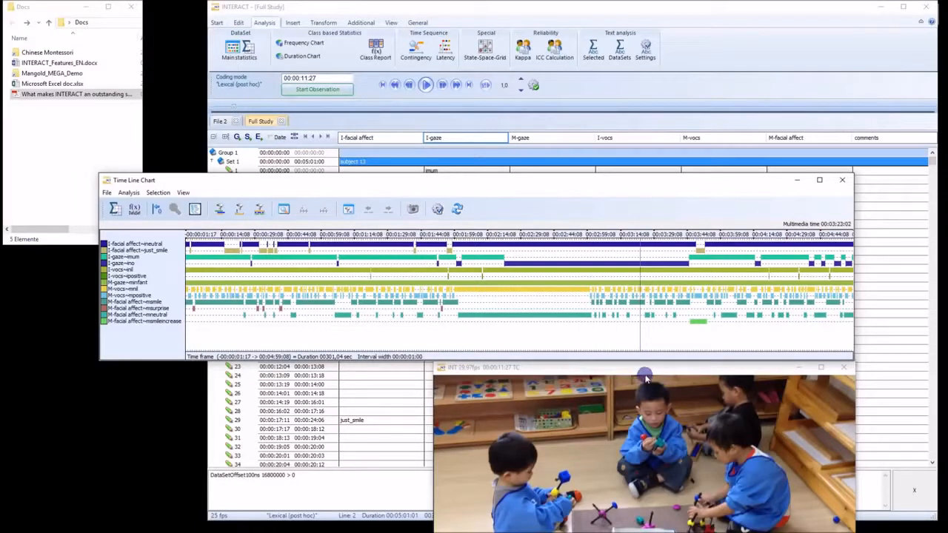
{"action": "mouse_move", "coordinate": [644, 358]}
{"action": "left_mouse_down"}
{"action": "mouse_move", "coordinate": [635, 357]}
{"action": "mouse_move", "coordinate": [649, 363]}
{"action": "left_mouse_up"}
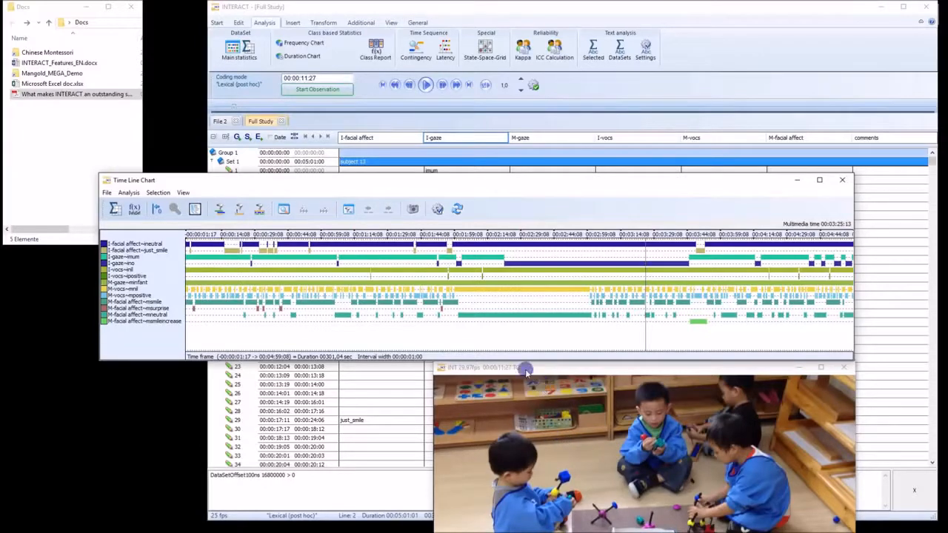
{"action": "left_click", "coordinate": [456, 335]}
{"action": "left_click", "coordinate": [234, 253]}
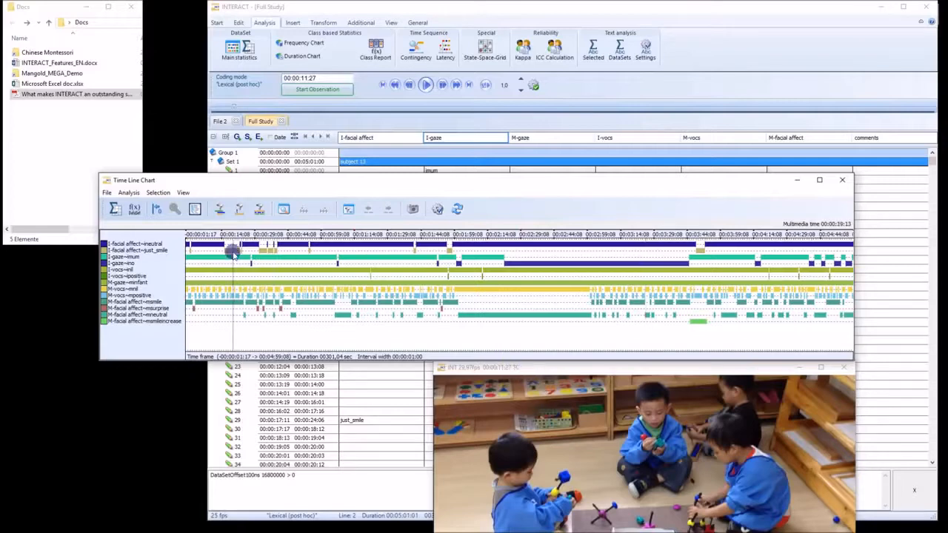
{"action": "left_click", "coordinate": [229, 254]}
Create events with class xxx and code yyy from co-occurring ineutral and minfant fragments, and check the new events behind the Time Line Chart.
{"action": "left_click", "coordinate": [219, 209]}
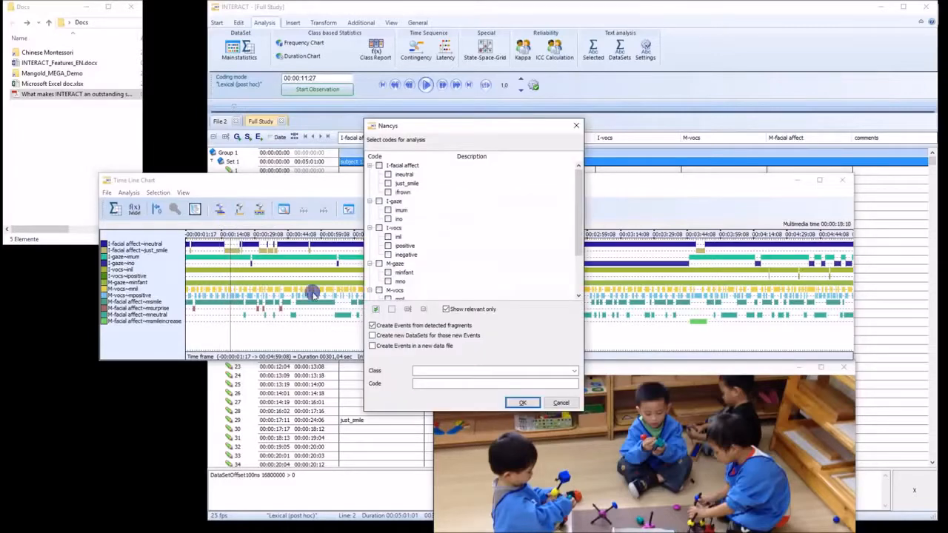
{"action": "left_click", "coordinate": [388, 174]}
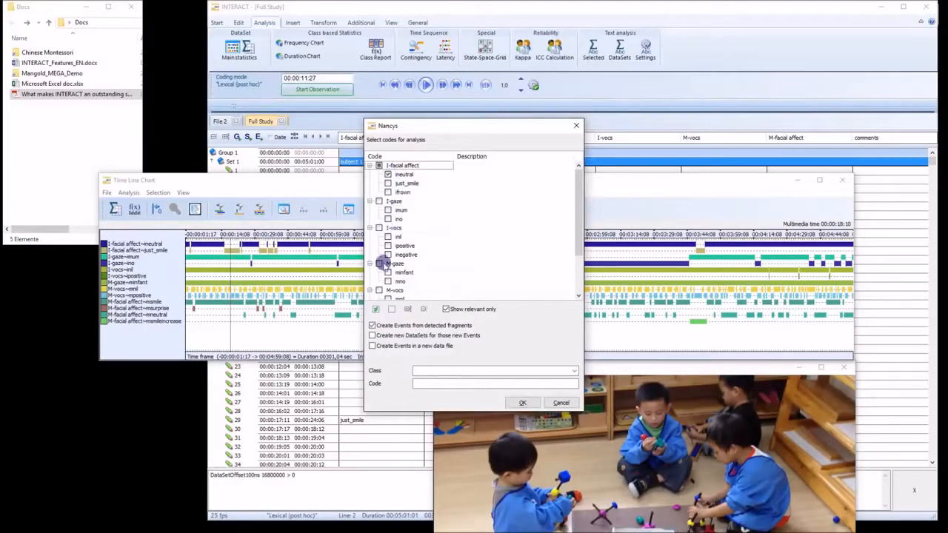
{"action": "left_click", "coordinate": [388, 272]}
{"action": "left_click", "coordinate": [461, 370]}
{"action": "type", "text": "xxx"}
{"action": "left_click", "coordinate": [462, 384]}
{"action": "type", "text": "yyy"}
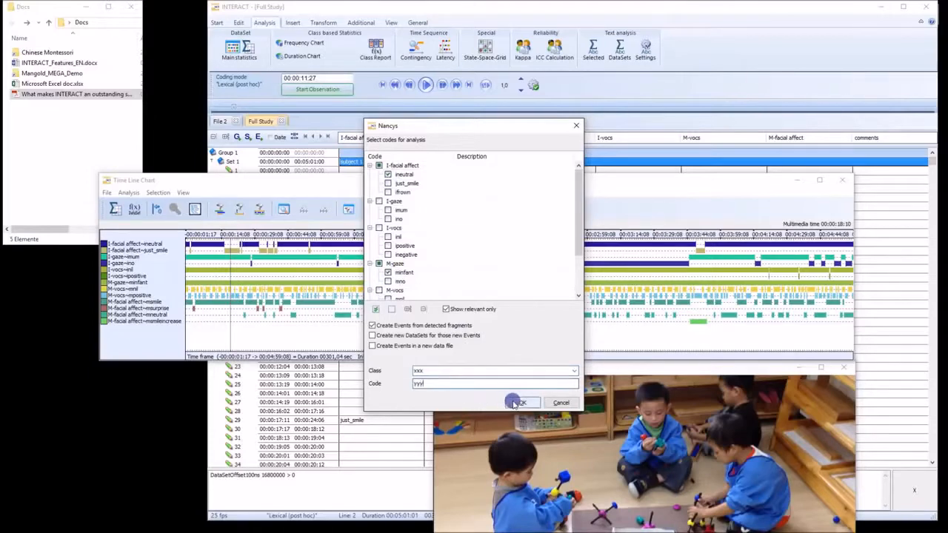
{"action": "left_click", "coordinate": [522, 402]}
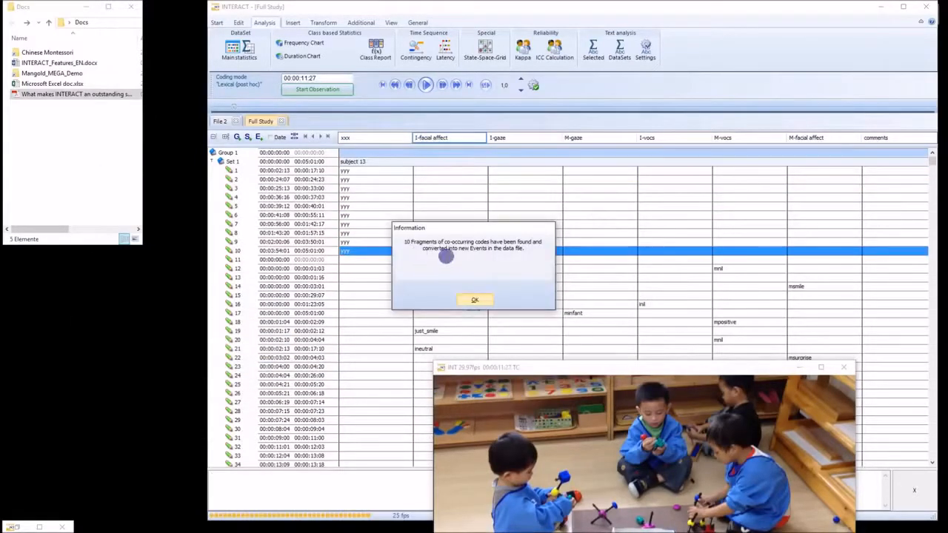
{"action": "left_click", "coordinate": [476, 298]}
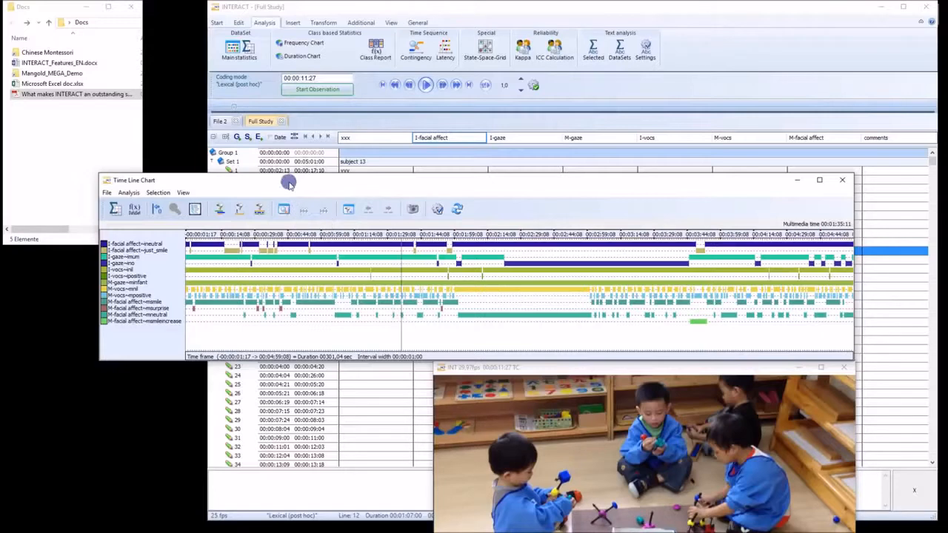
{"action": "left_click_drag", "start_coordinate": [290, 181], "coordinate": [314, 299]}
{"action": "left_click_drag", "start_coordinate": [393, 300], "coordinate": [411, 186]}
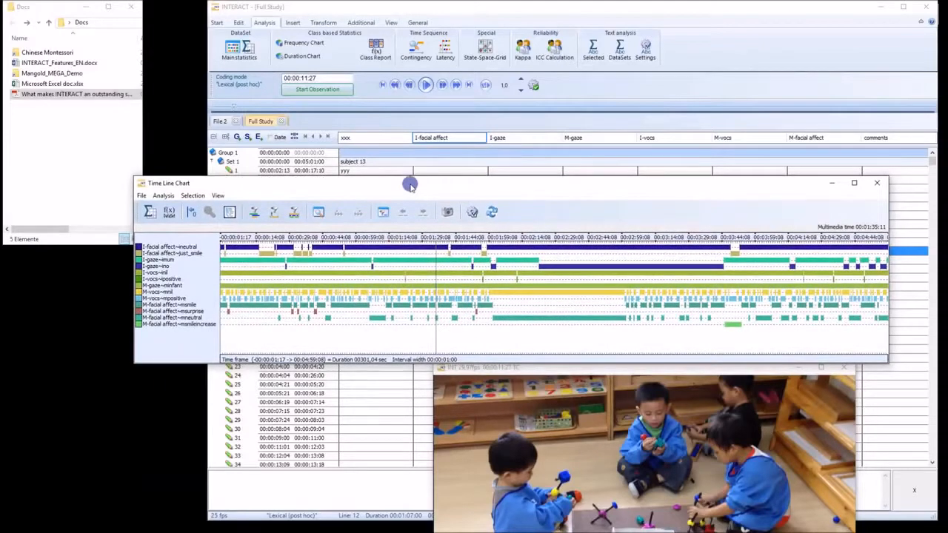
Look through the analysis options of the Time Line Chart and close the chart.
{"action": "left_click", "coordinate": [415, 57]}
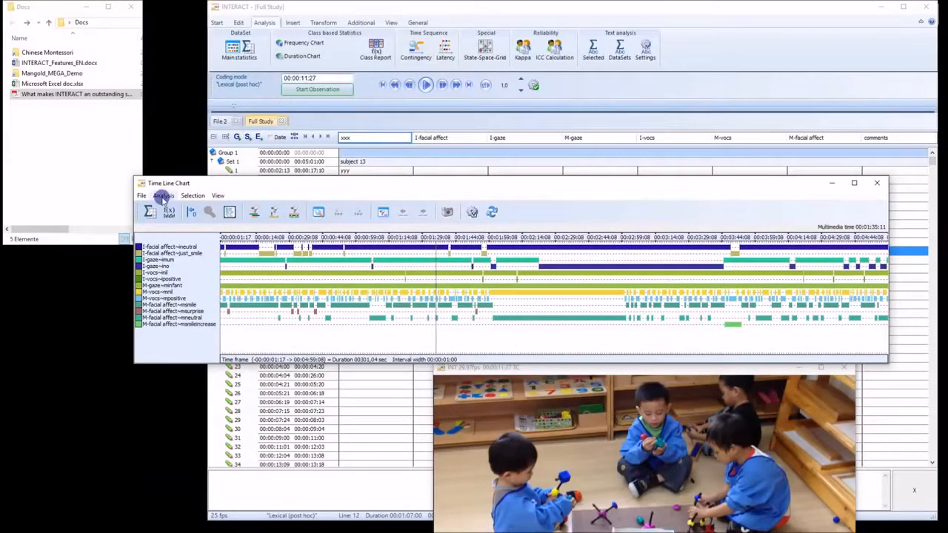
{"action": "left_click", "coordinate": [164, 195]}
{"action": "left_click", "coordinate": [232, 334]}
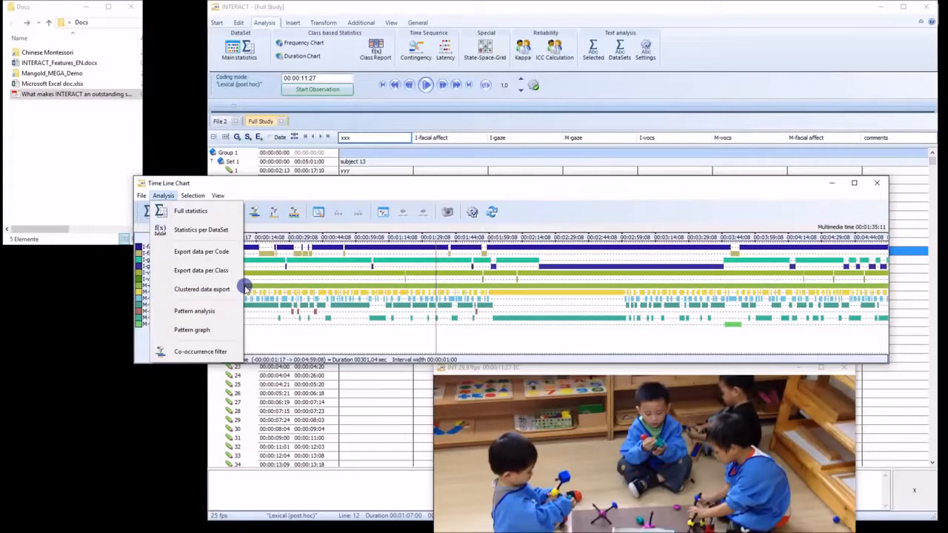
{"action": "left_click", "coordinate": [162, 197]}
{"action": "left_click", "coordinate": [164, 195]}
{"action": "left_click", "coordinate": [189, 183]}
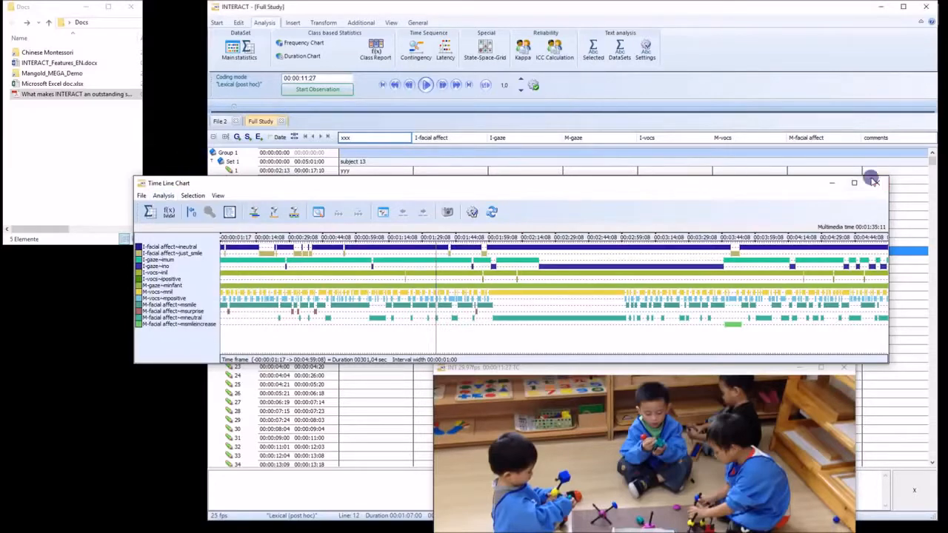
{"action": "left_click", "coordinate": [877, 182]}
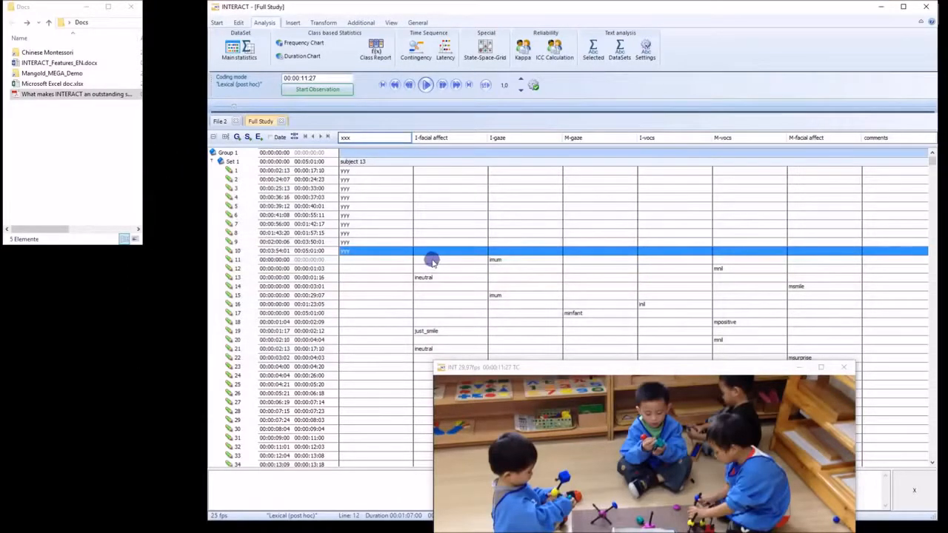
Create a State Space Grid from DataSets 1 to 9, dismiss the notice, and reposition and enlarge the grid window.
{"action": "left_click", "coordinate": [487, 48]}
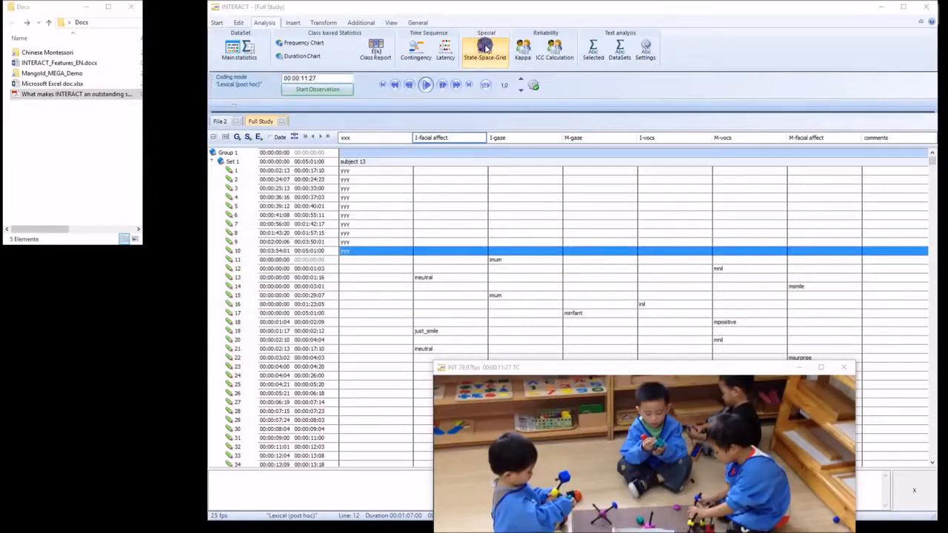
{"action": "left_click_drag", "start_coordinate": [429, 192], "coordinate": [420, 238]}
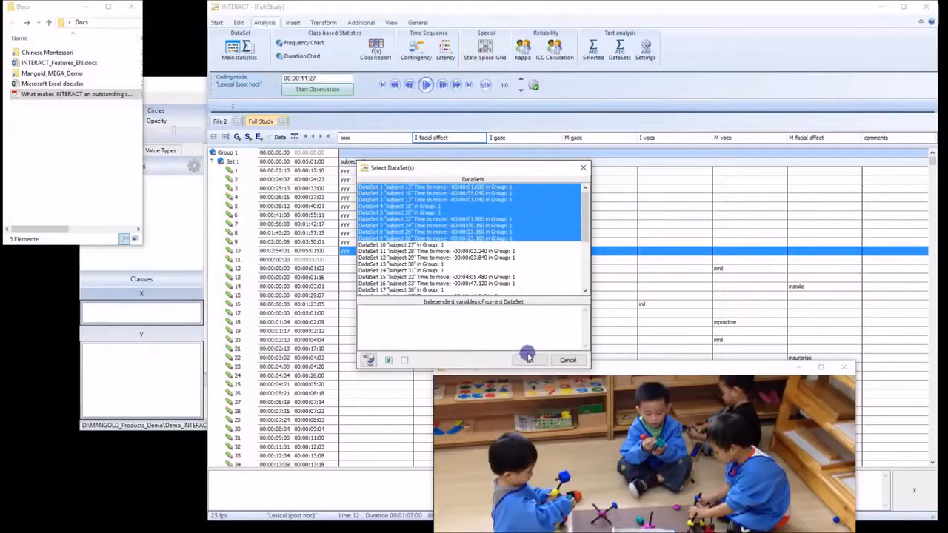
{"action": "left_click", "coordinate": [526, 359]}
{"action": "left_click_drag", "start_coordinate": [220, 87], "coordinate": [313, 71]}
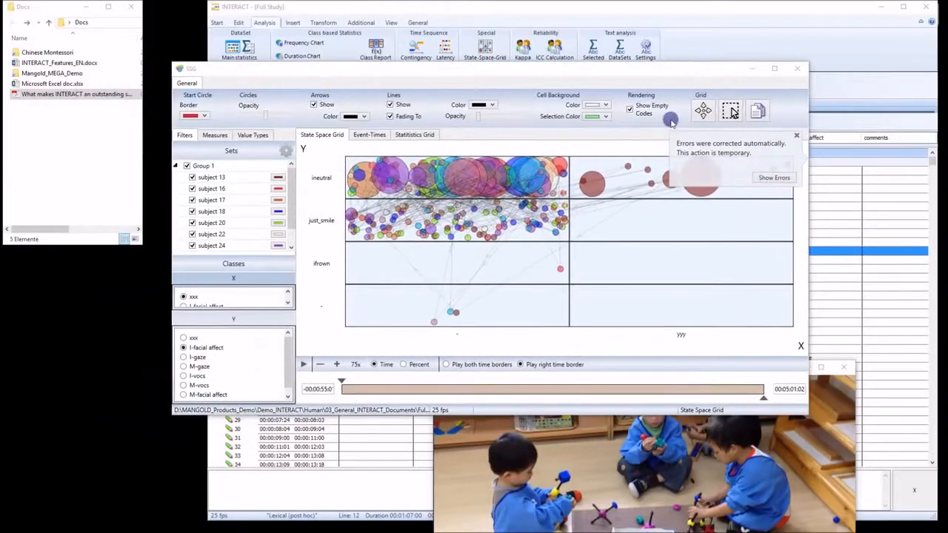
{"action": "left_click", "coordinate": [796, 139]}
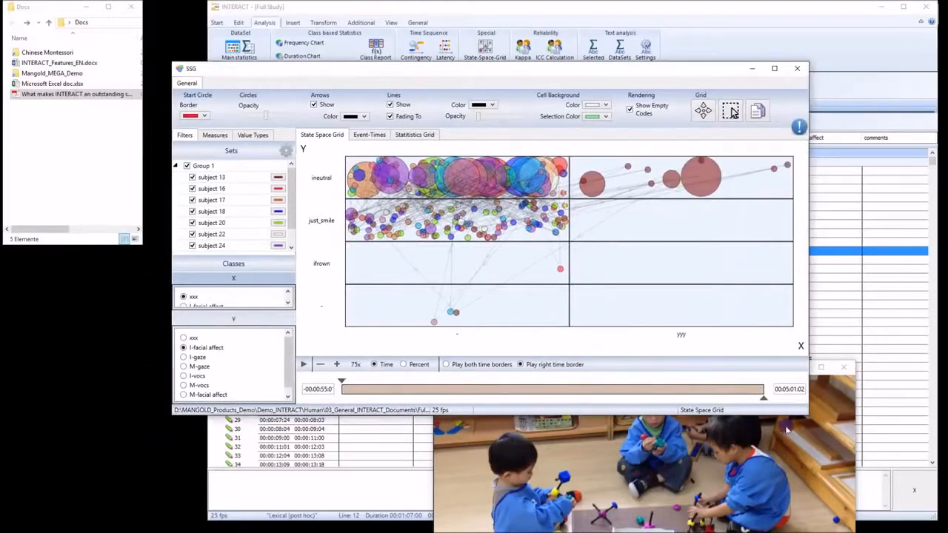
{"action": "left_click_drag", "start_coordinate": [807, 415], "coordinate": [831, 490]}
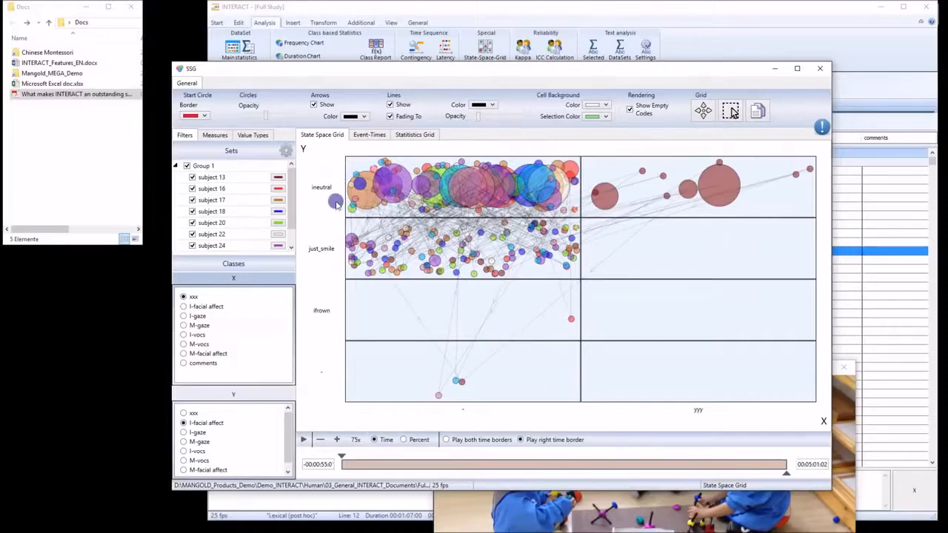
Plot I-facial affect on X against I-gaze on Y, and play the grid from near the start of its time range.
{"action": "left_click", "coordinate": [186, 432]}
{"action": "left_click", "coordinate": [184, 307]}
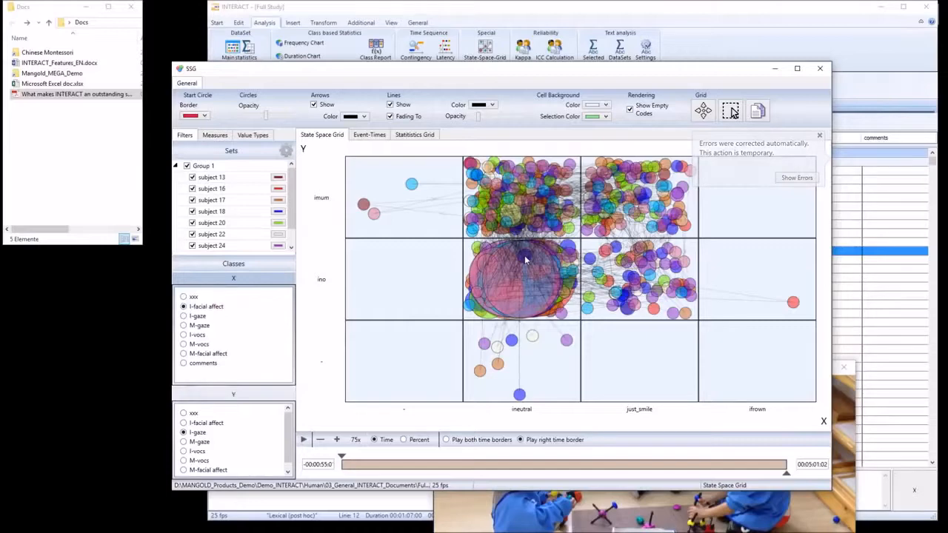
{"action": "left_click_drag", "start_coordinate": [787, 472], "coordinate": [364, 478]}
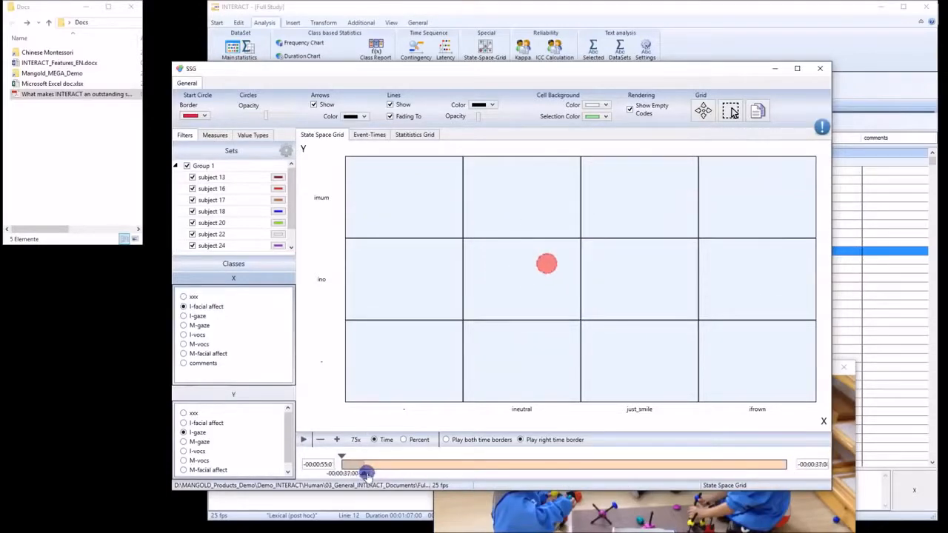
{"action": "left_click", "coordinate": [303, 440]}
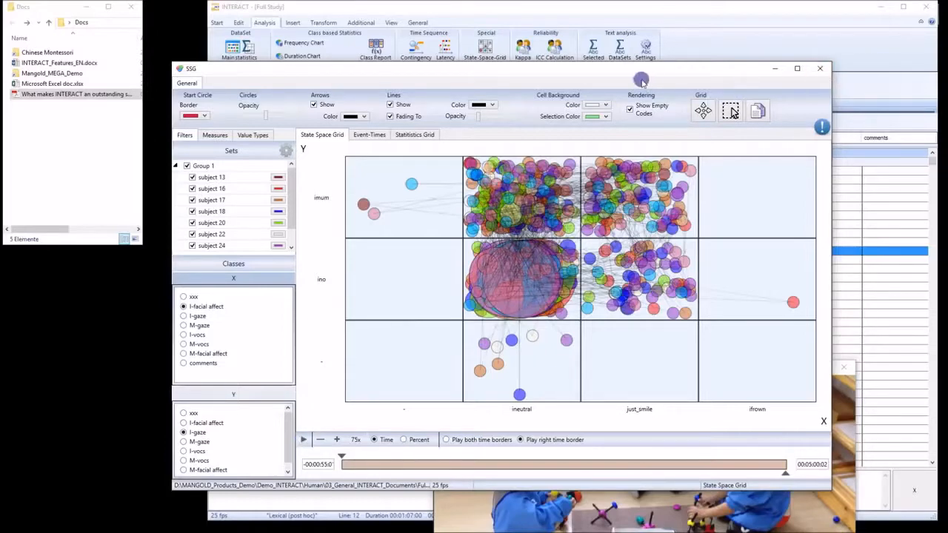
Close the State Space Grid, and close the Full Study and File 2 documents without saving.
{"action": "left_click_drag", "start_coordinate": [640, 74], "coordinate": [638, 74]}
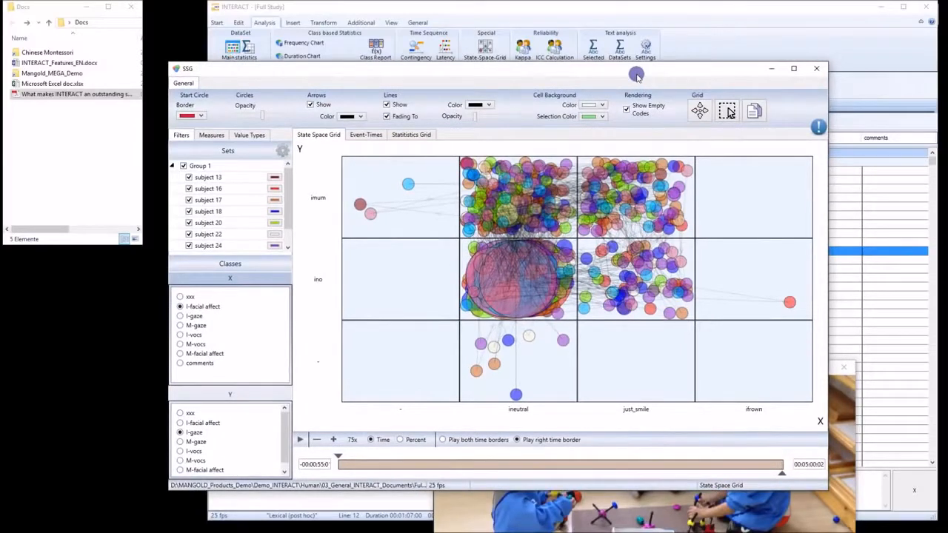
{"action": "left_click", "coordinate": [818, 71]}
{"action": "left_click", "coordinate": [396, 255]}
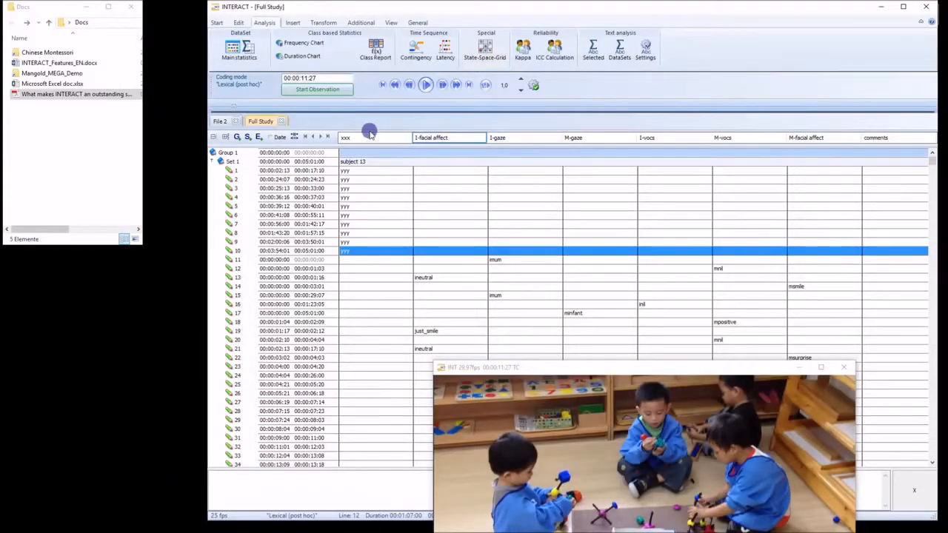
{"action": "left_click", "coordinate": [282, 121]}
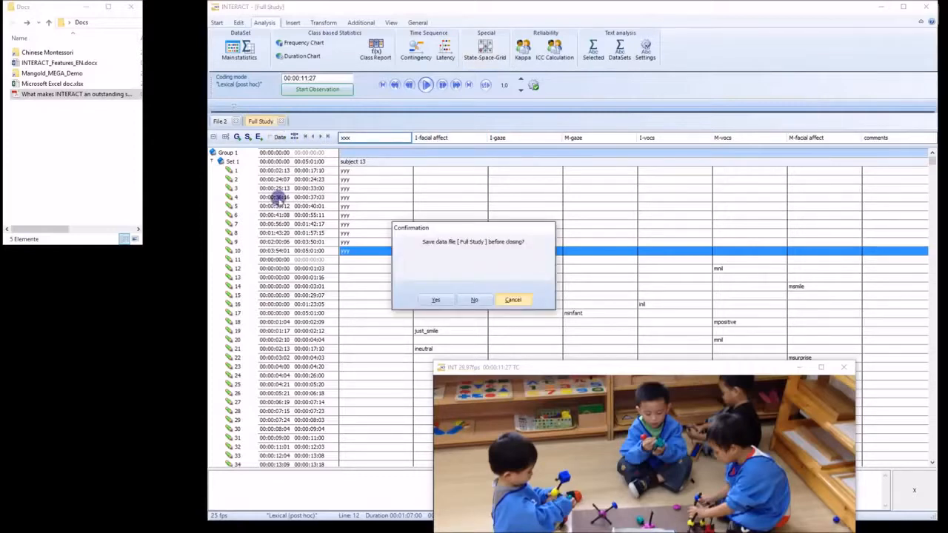
{"action": "left_click", "coordinate": [476, 300]}
{"action": "left_click", "coordinate": [236, 121]}
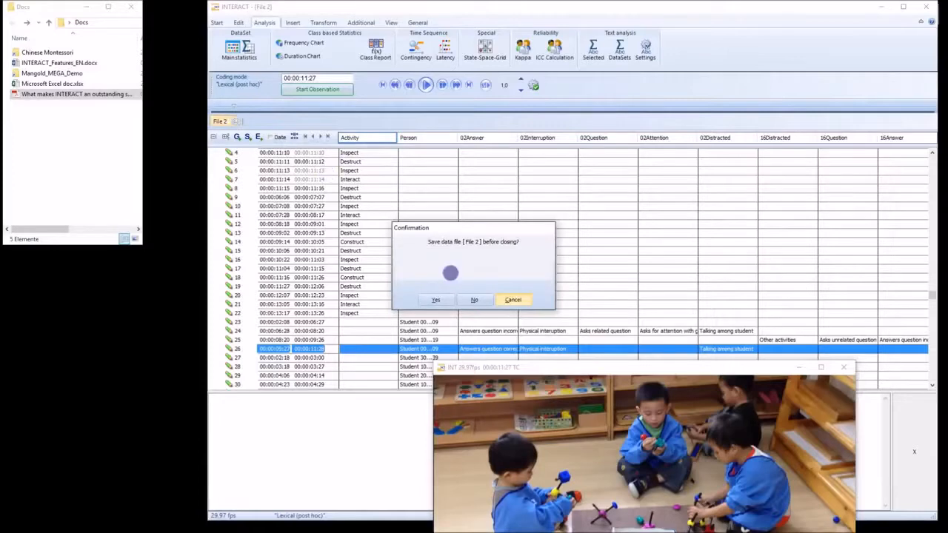
{"action": "left_click", "coordinate": [477, 301]}
Load the demo example file for Kappa analysis and compare the codes in Kappa Demo and Kappa Demo-1.
{"action": "left_click", "coordinate": [217, 23]}
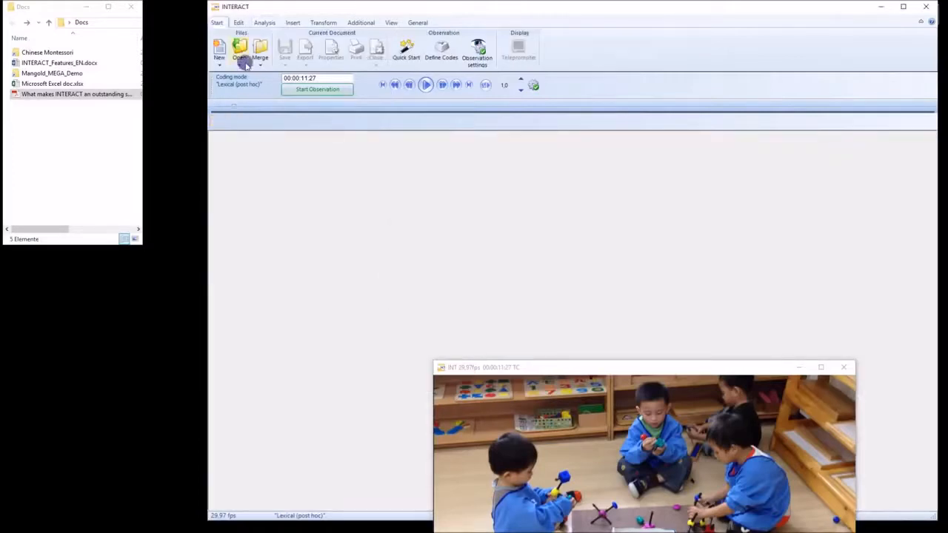
{"action": "left_click", "coordinate": [239, 65]}
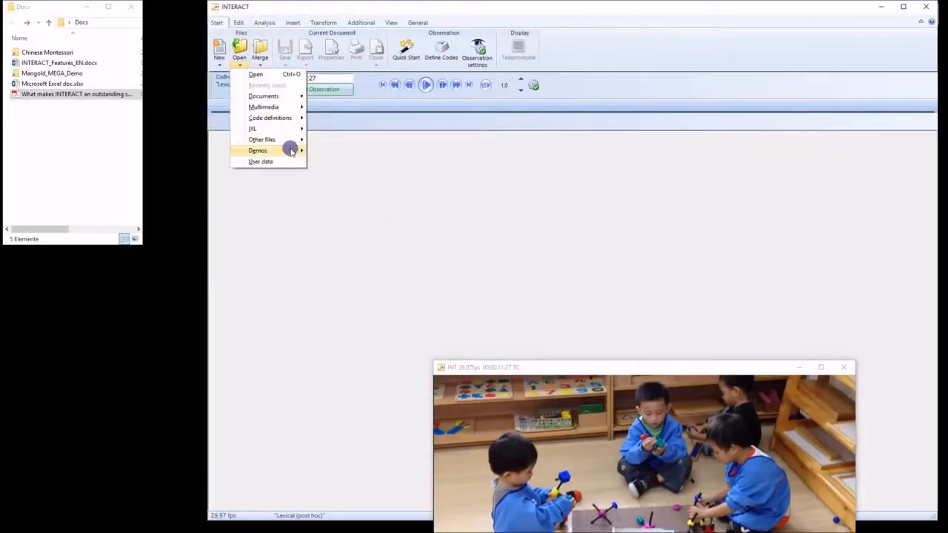
{"action": "mouse_move", "coordinate": [289, 150]}
{"action": "left_click", "coordinate": [393, 205]}
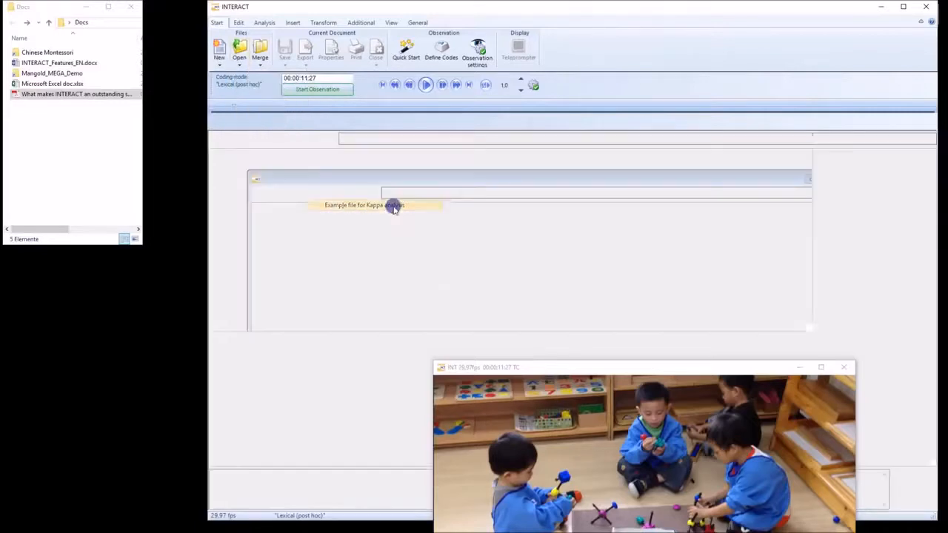
{"action": "left_click", "coordinate": [231, 122]}
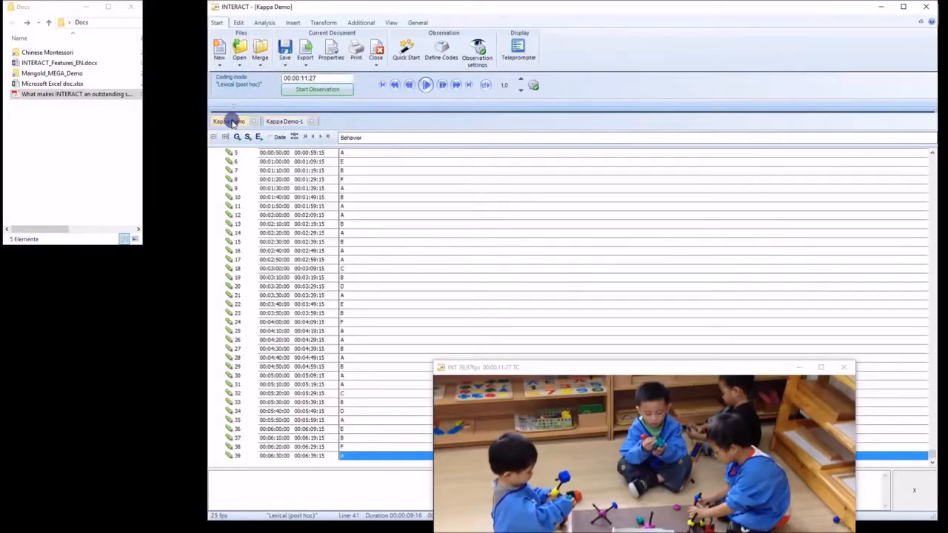
{"action": "left_click", "coordinate": [276, 125]}
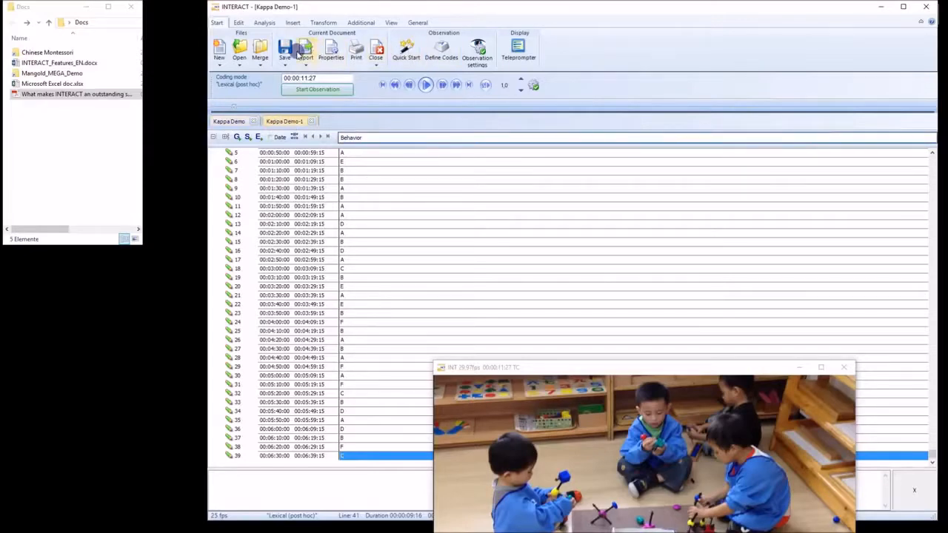
Calculate Kappa for the two demo documents with the preset criteria, and examine the agreement matrix and the Kappa of Behavior.
{"action": "left_click", "coordinate": [265, 23]}
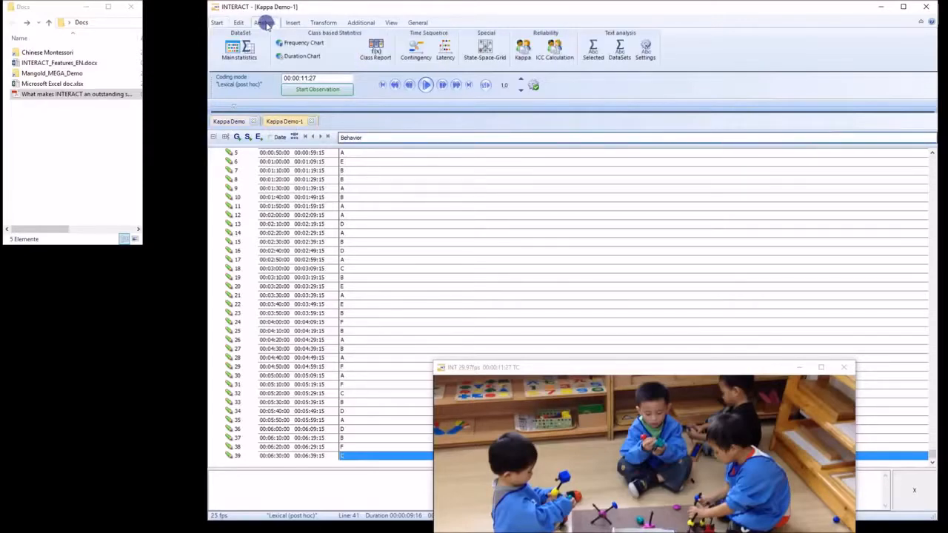
{"action": "left_click", "coordinate": [522, 54]}
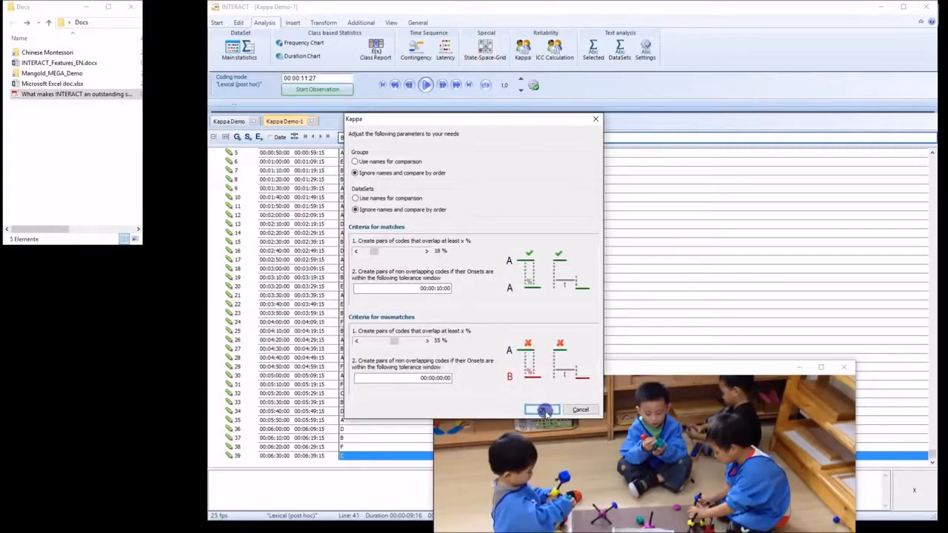
{"action": "left_click", "coordinate": [544, 410]}
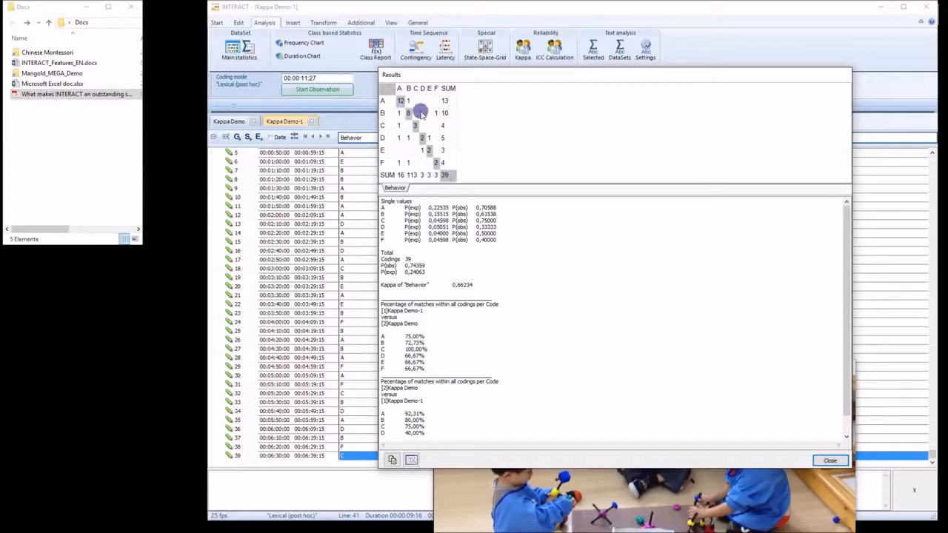
{"action": "left_click_drag", "start_coordinate": [475, 285], "coordinate": [451, 285]}
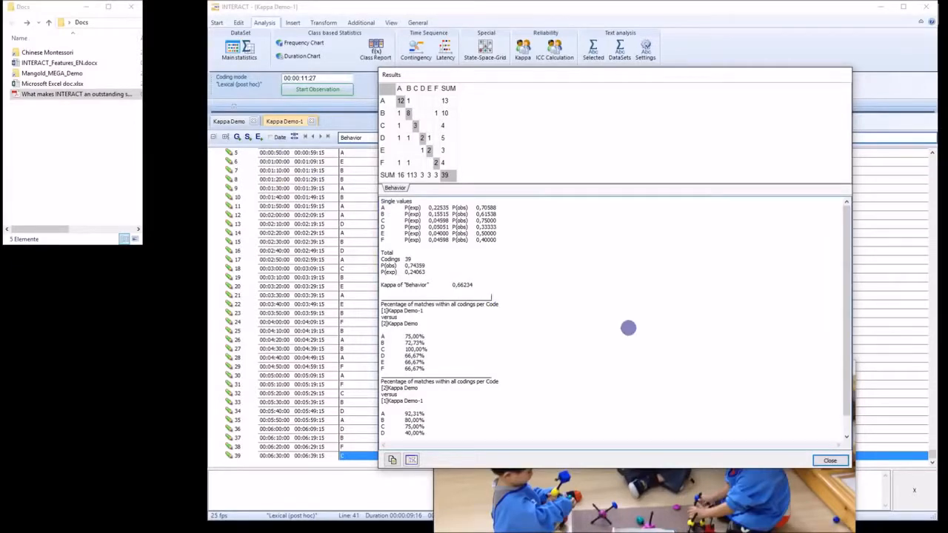
{"action": "left_click", "coordinate": [394, 460]}
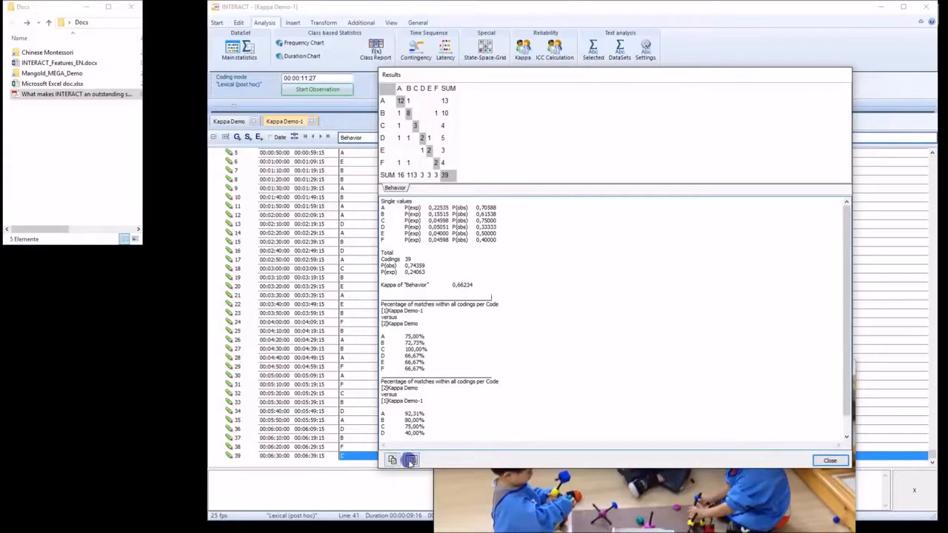
Show the Kappa Graph of the two documents, move it over the results, examine the matches and mismatches, and close it.
{"action": "left_click", "coordinate": [411, 462]}
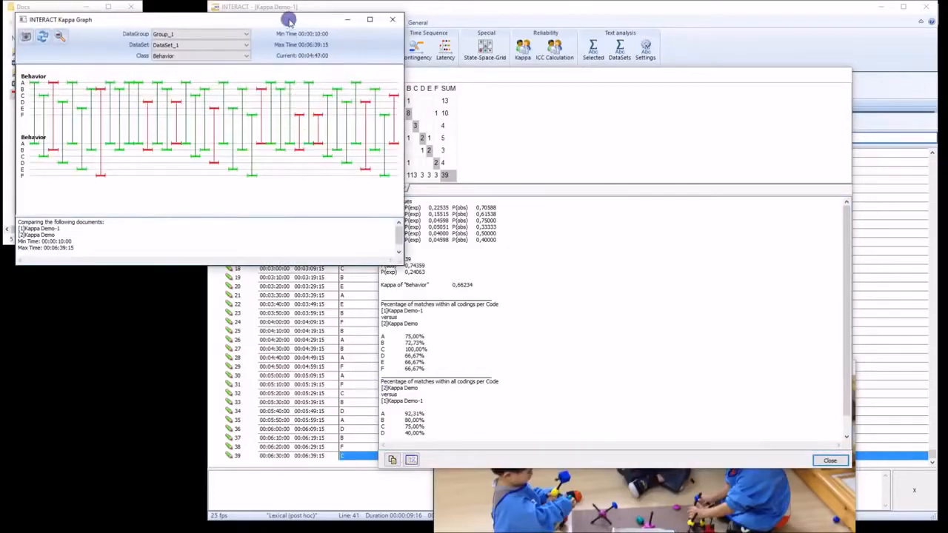
{"action": "left_click_drag", "start_coordinate": [289, 20], "coordinate": [541, 99]}
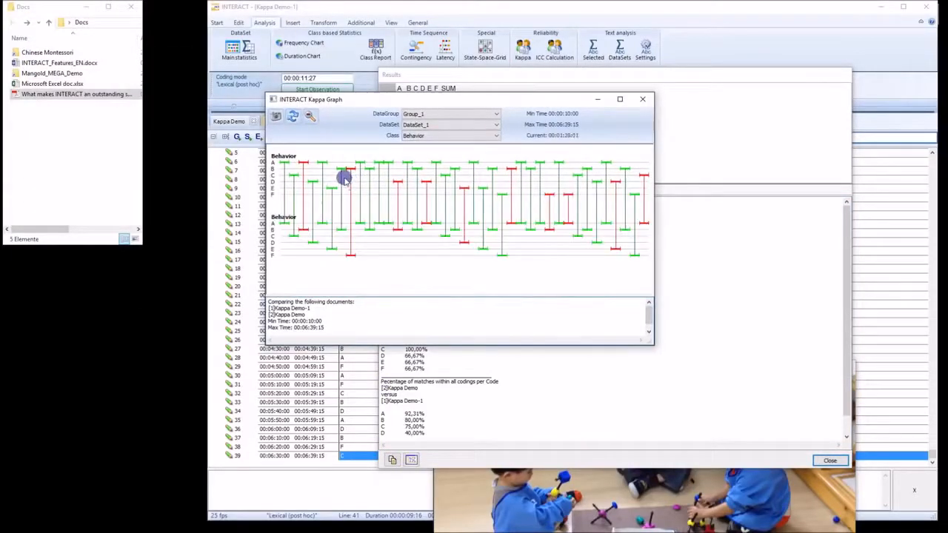
{"action": "left_click", "coordinate": [645, 101]}
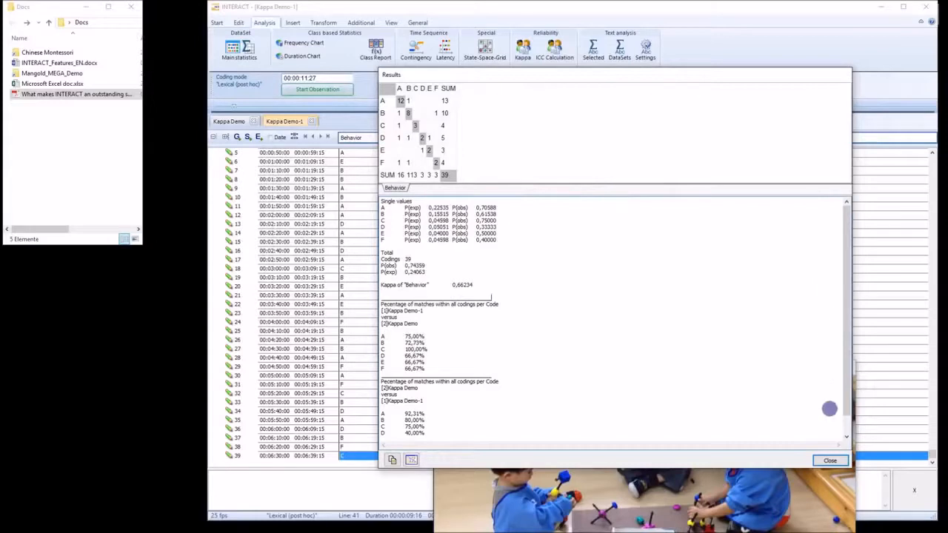
Close the Kappa results and both Kappa Demo documents.
{"action": "left_click", "coordinate": [830, 460]}
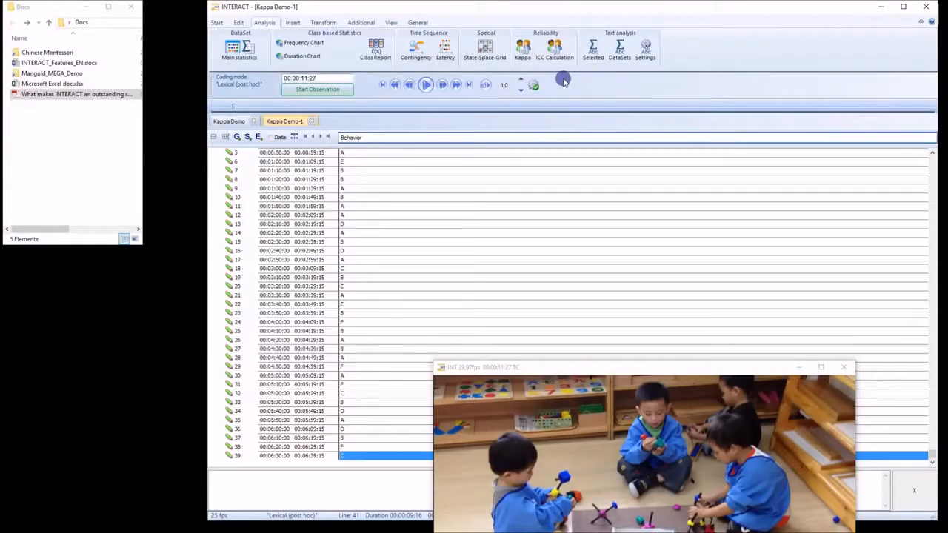
{"action": "left_click", "coordinate": [311, 121]}
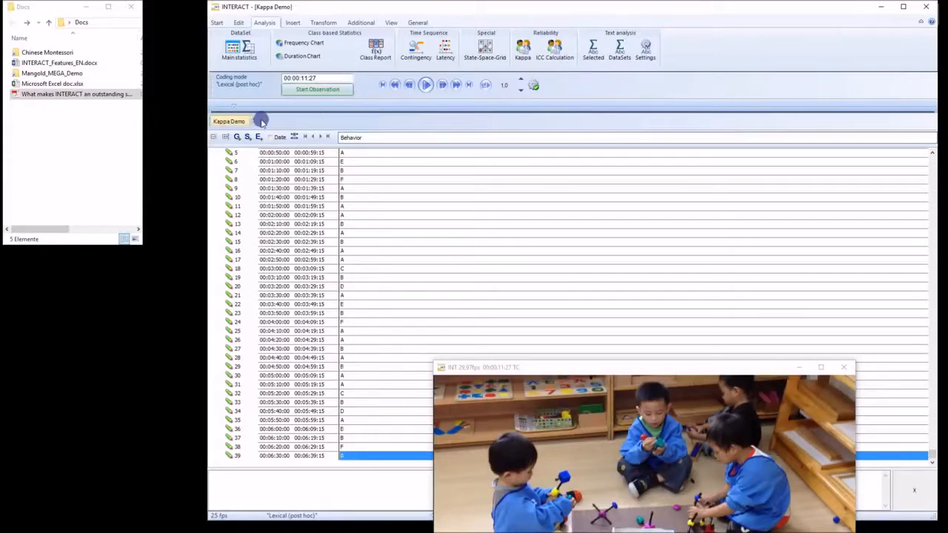
{"action": "left_click", "coordinate": [260, 121]}
Open the US President Speeches demo document from the Textanalysis folder in the user data's Demos folder.
{"action": "left_click", "coordinate": [217, 23]}
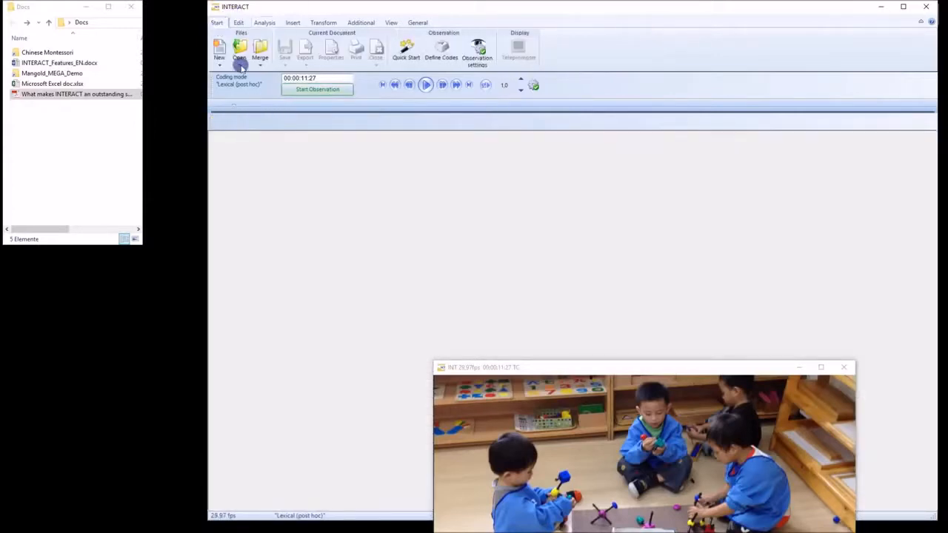
{"action": "left_click", "coordinate": [242, 66]}
{"action": "left_click", "coordinate": [287, 151]}
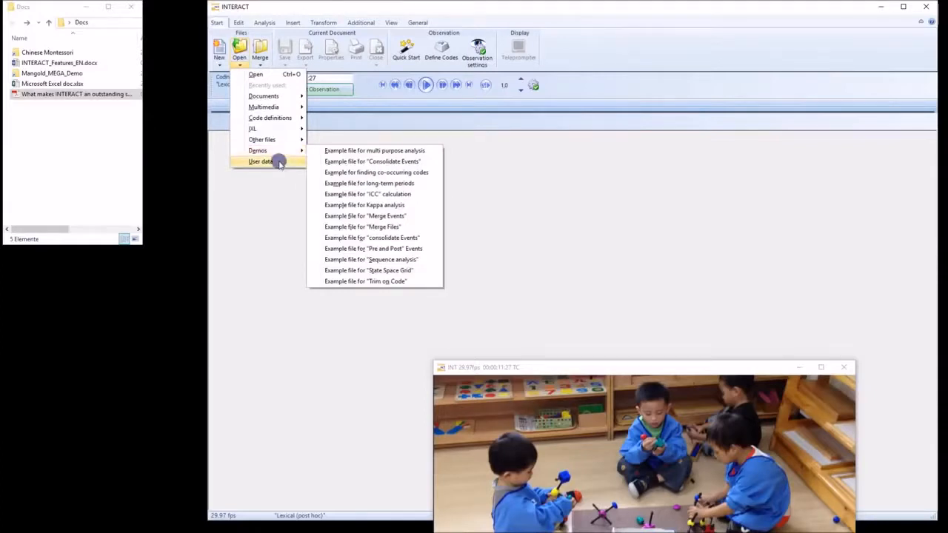
{"action": "left_click", "coordinate": [278, 161]}
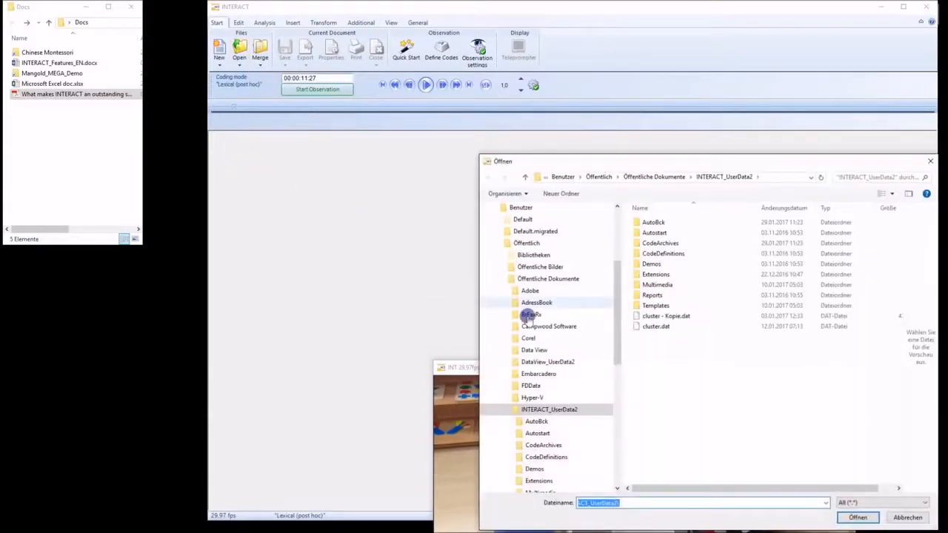
{"action": "left_click", "coordinate": [660, 267]}
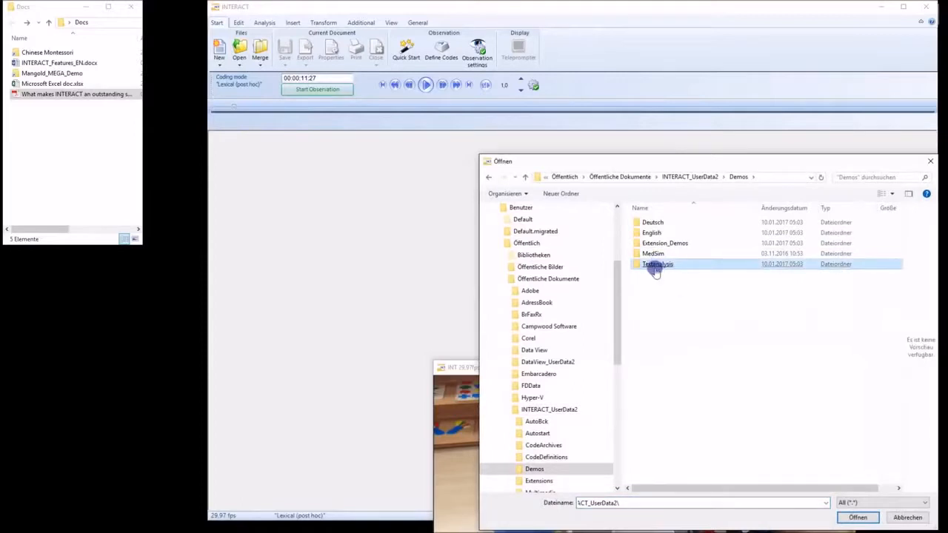
{"action": "double_click", "coordinate": [660, 270]}
{"action": "double_click", "coordinate": [663, 224]}
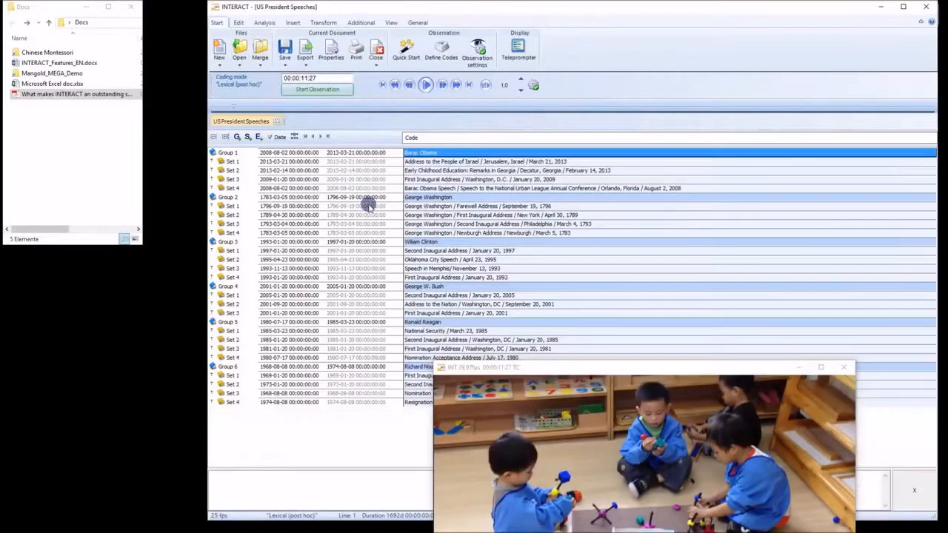
Show Barack Obama's Address to the People of Israel, enlarge the transcript area and look through the speech text.
{"action": "left_click", "coordinate": [416, 162]}
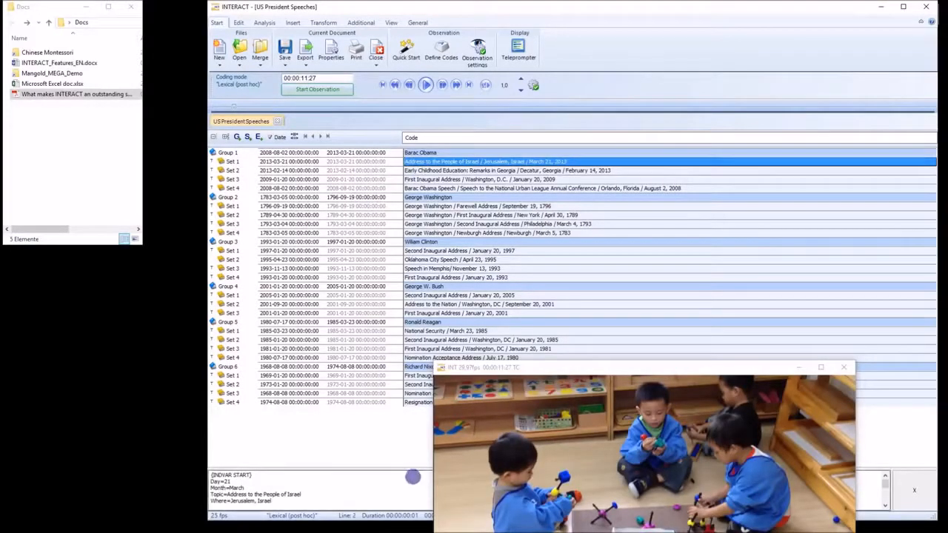
{"action": "left_click_drag", "start_coordinate": [413, 470], "coordinate": [412, 230]}
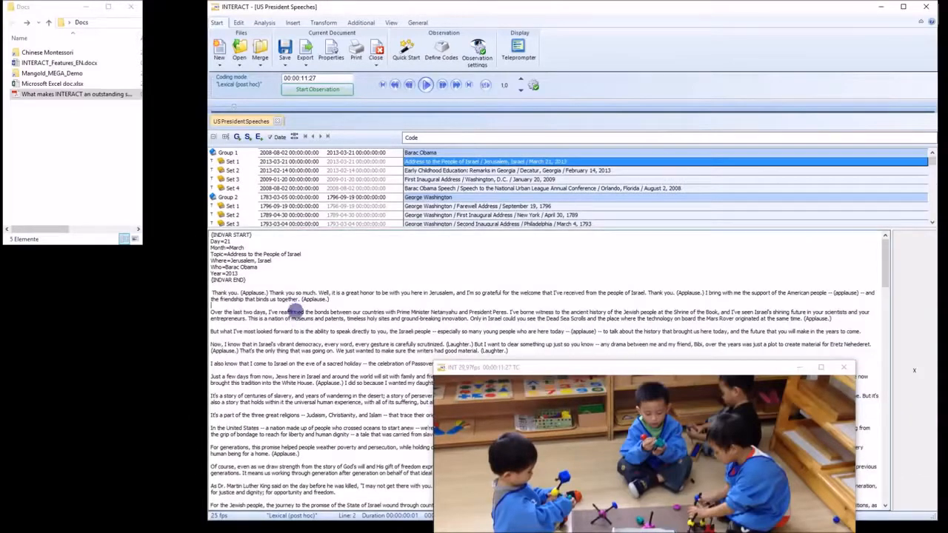
{"action": "left_click_drag", "start_coordinate": [296, 318], "coordinate": [308, 182]}
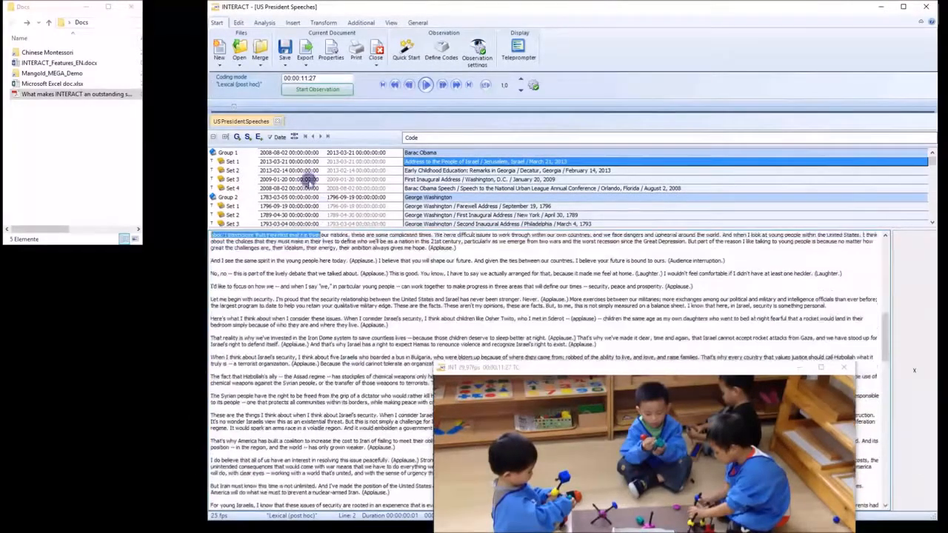
Run the text analysis on Obama's Israel and Urban League speeches, both Clinton inaugurals, Bush's 2001 First Inaugural and Reagan's National Security speech.
{"action": "left_click", "coordinate": [263, 23]}
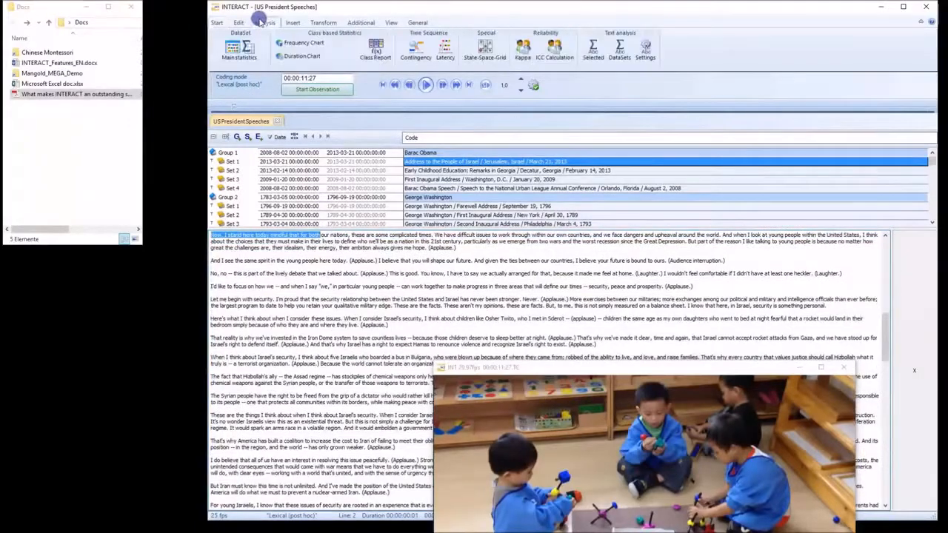
{"action": "left_click", "coordinate": [596, 49]}
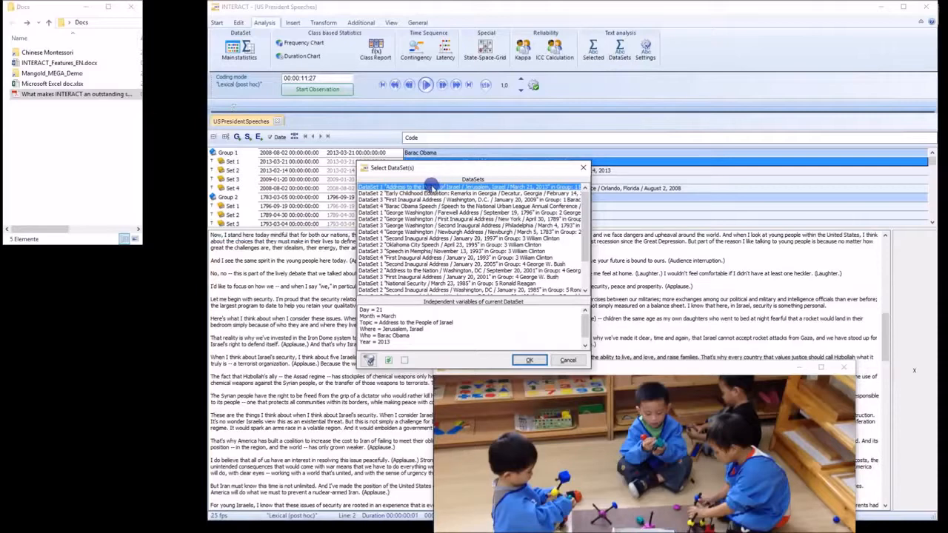
{"action": "left_click", "coordinate": [422, 206], "text": "ctrl"}
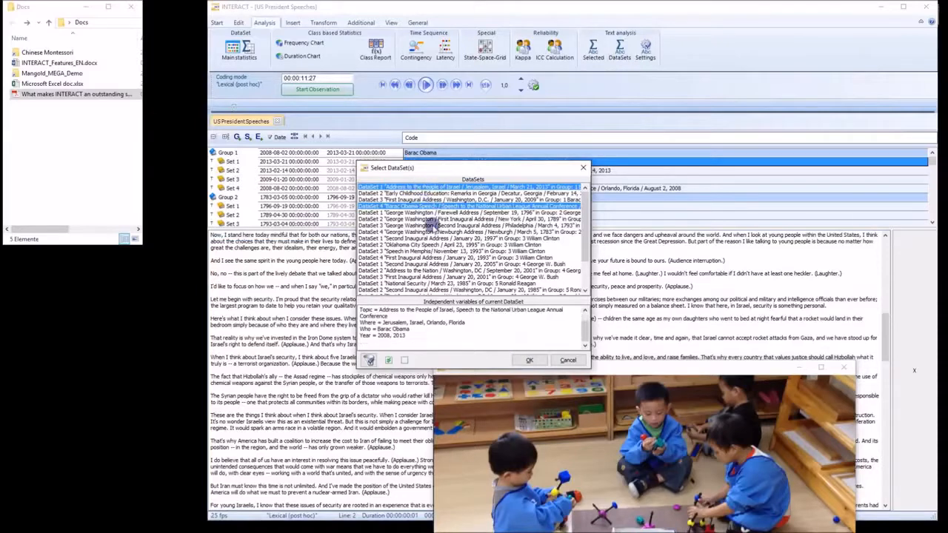
{"action": "left_click", "coordinate": [432, 237], "text": "ctrl"}
{"action": "left_click", "coordinate": [440, 258], "text": "ctrl"}
{"action": "left_click", "coordinate": [445, 277], "text": "ctrl"}
{"action": "left_click", "coordinate": [446, 283], "text": "ctrl"}
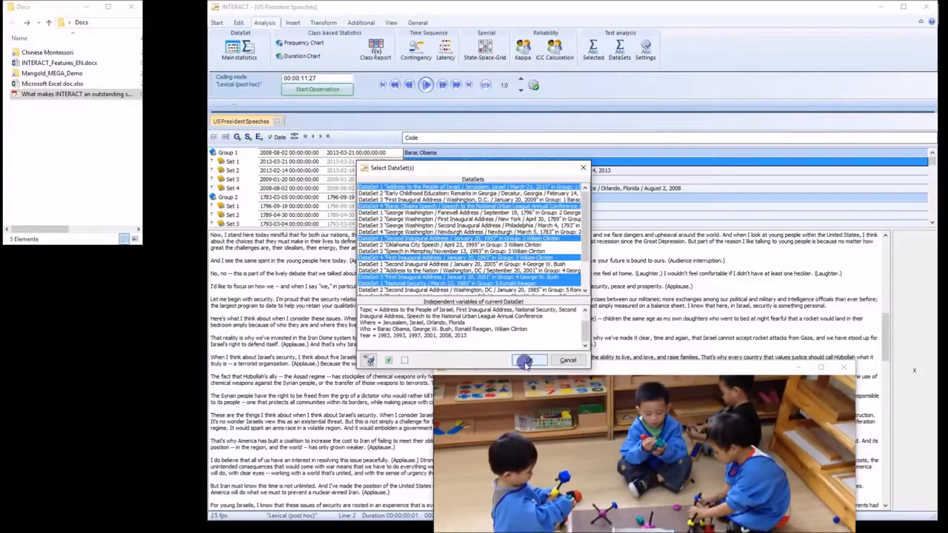
{"action": "left_click", "coordinate": [527, 360]}
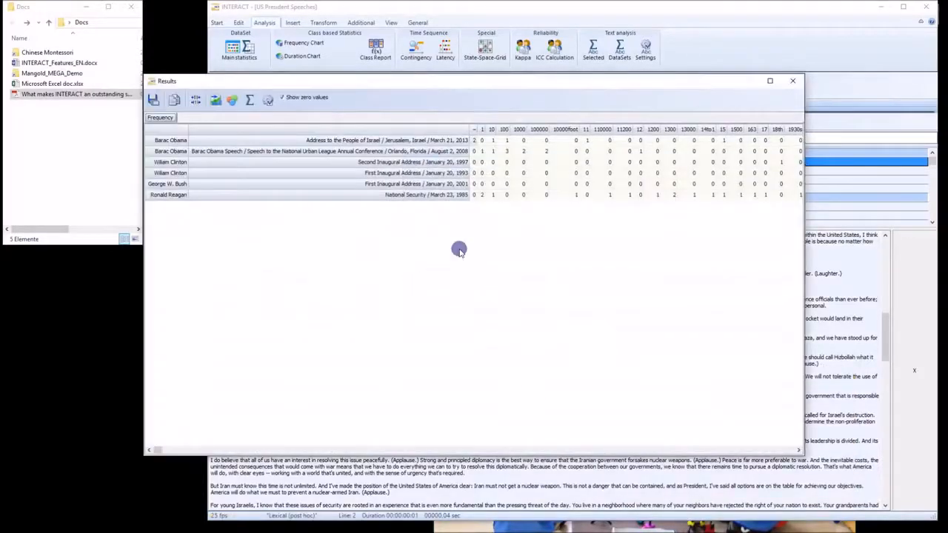
Examine the word frequencies per speech across the results table, close it, and shrink the transcript area.
{"action": "left_click", "coordinate": [449, 451]}
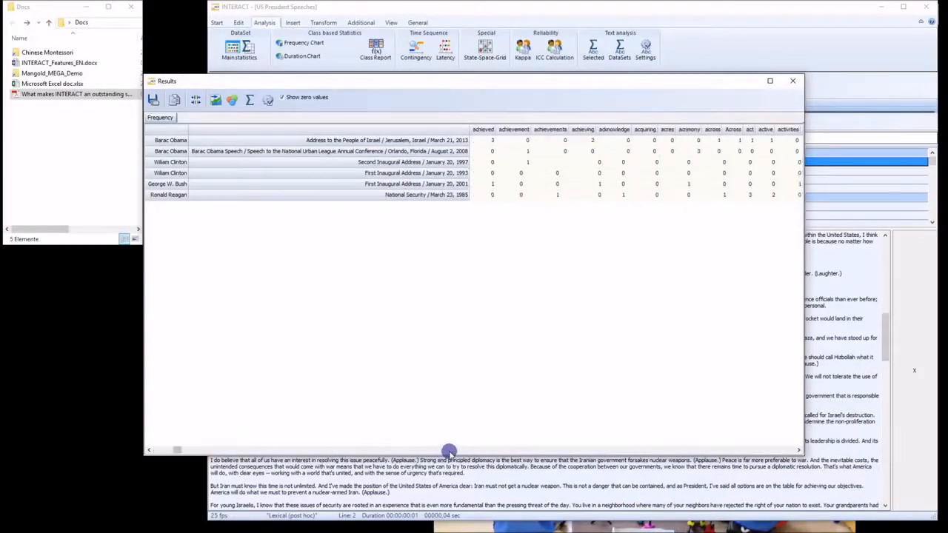
{"action": "left_click", "coordinate": [495, 450]}
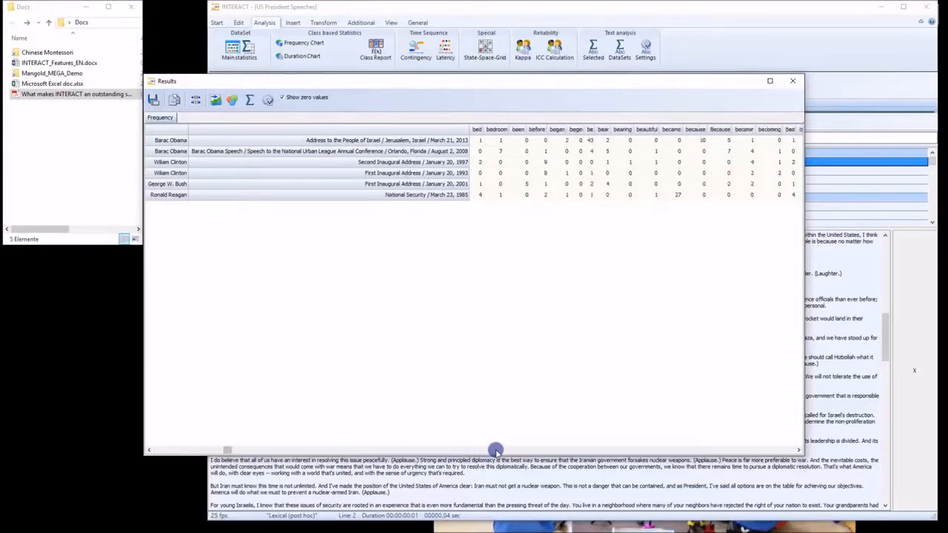
{"action": "left_click", "coordinate": [795, 83]}
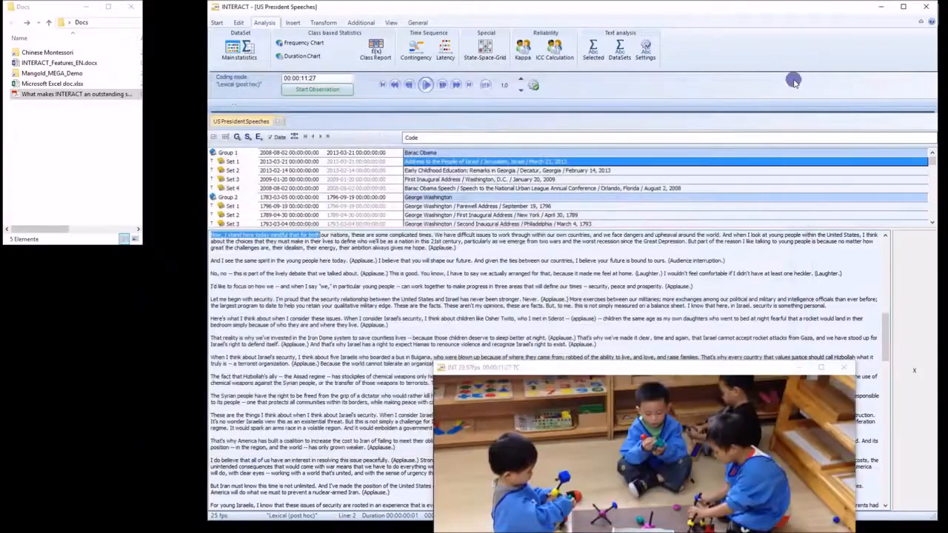
{"action": "left_click_drag", "start_coordinate": [492, 228], "coordinate": [494, 398]}
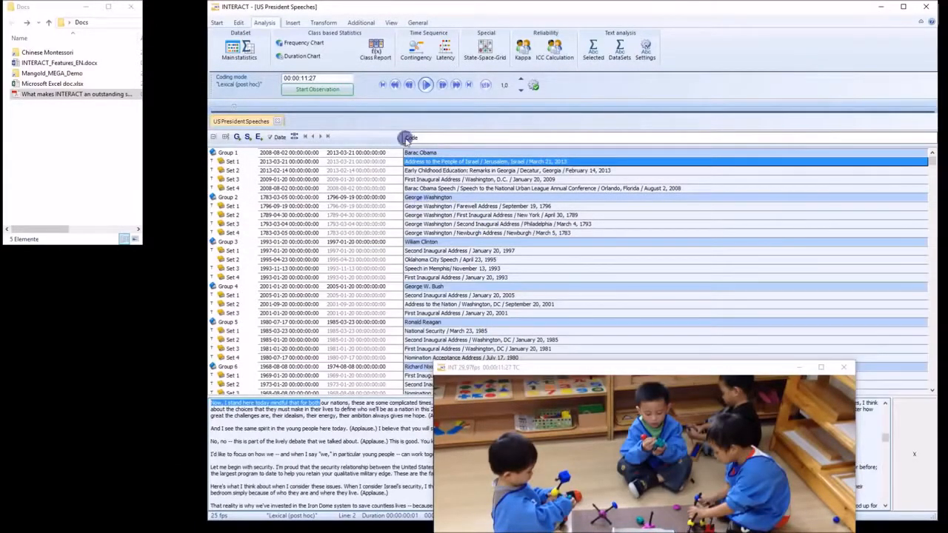
Open the IXL editor, examine the code of the INTERACT_Demo_StateSpaceGrid script, and close the editor.
{"action": "left_click", "coordinate": [363, 23]}
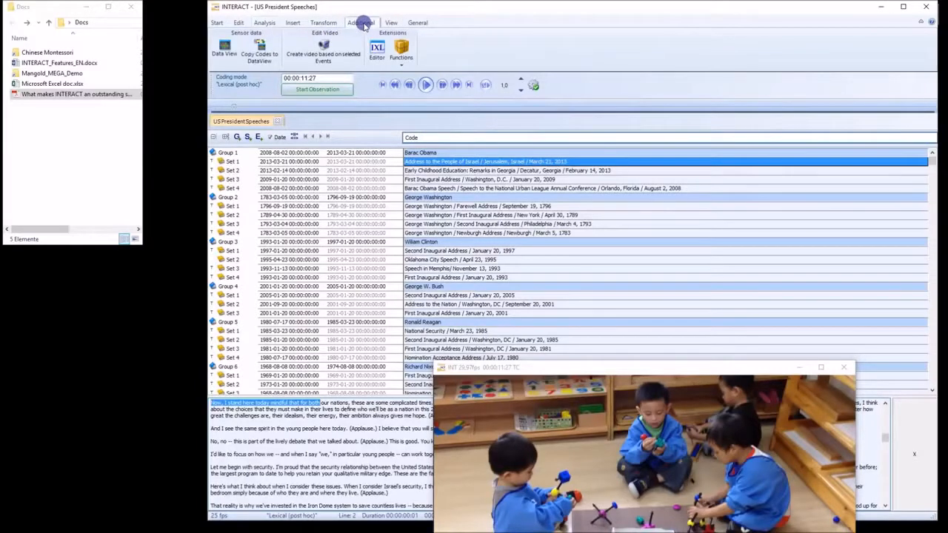
{"action": "left_click", "coordinate": [377, 51]}
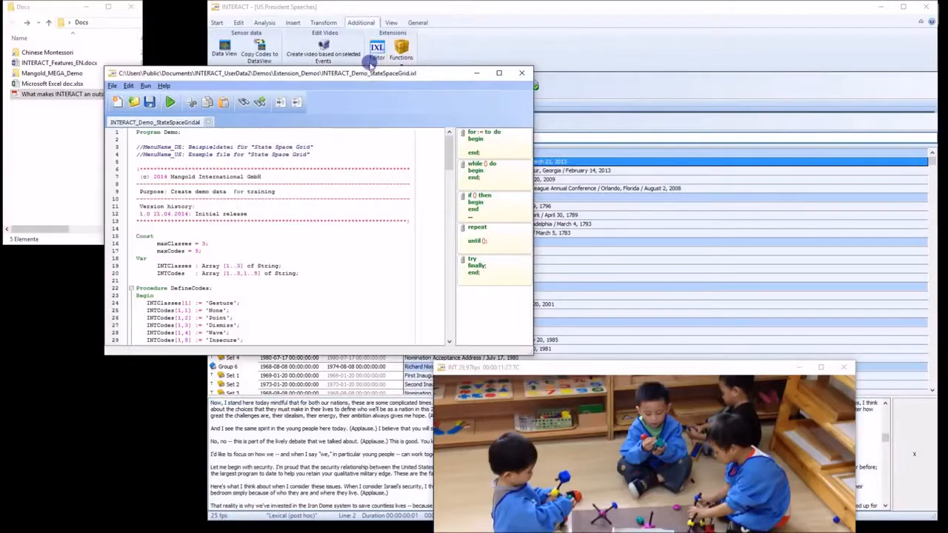
{"action": "left_click_drag", "start_coordinate": [371, 80], "coordinate": [544, 39]}
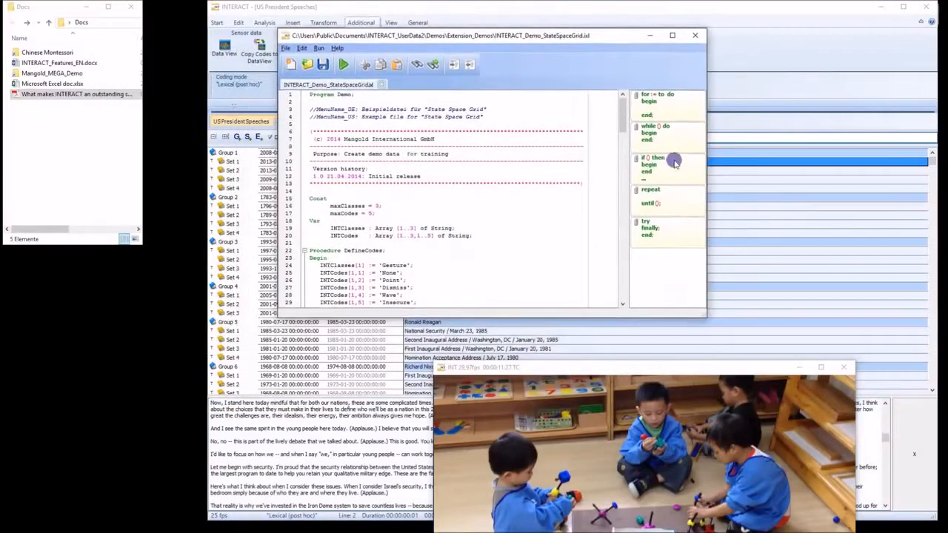
{"action": "left_click_drag", "start_coordinate": [622, 108], "coordinate": [630, 178]}
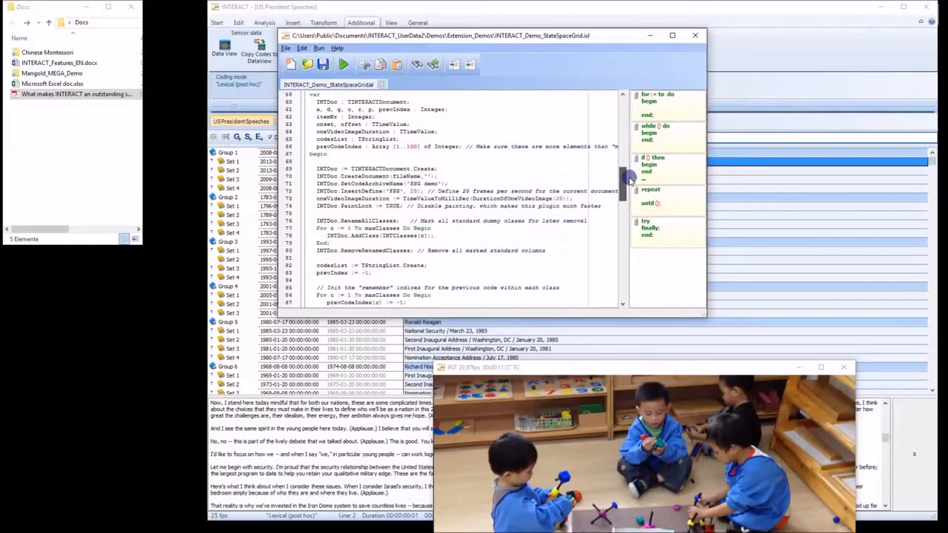
{"action": "left_click_drag", "start_coordinate": [612, 35], "coordinate": [615, 95]}
{"action": "left_click", "coordinate": [699, 98]}
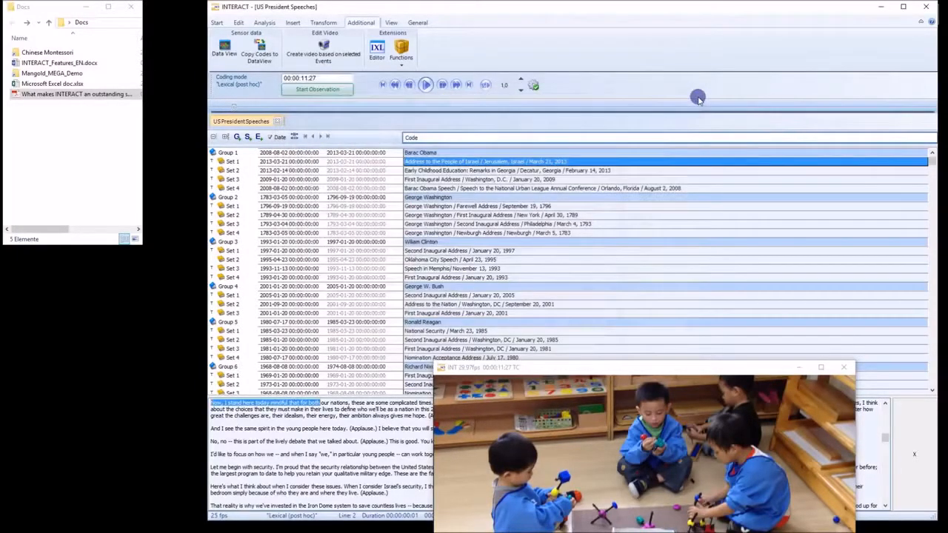
Look over the extension functions and their export options, and select George Washington's Second Inaugural Address in Philadelphia.
{"action": "left_click", "coordinate": [403, 65]}
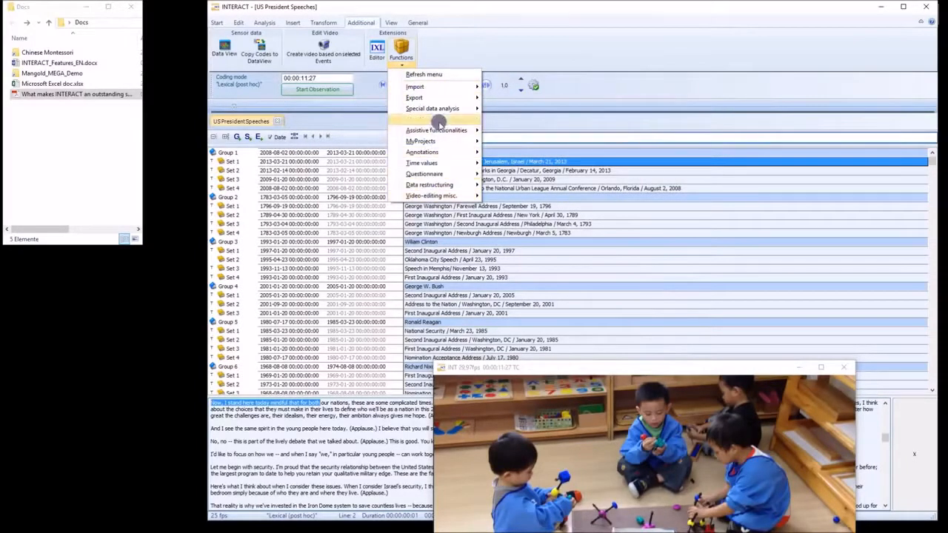
{"action": "mouse_move", "coordinate": [443, 101]}
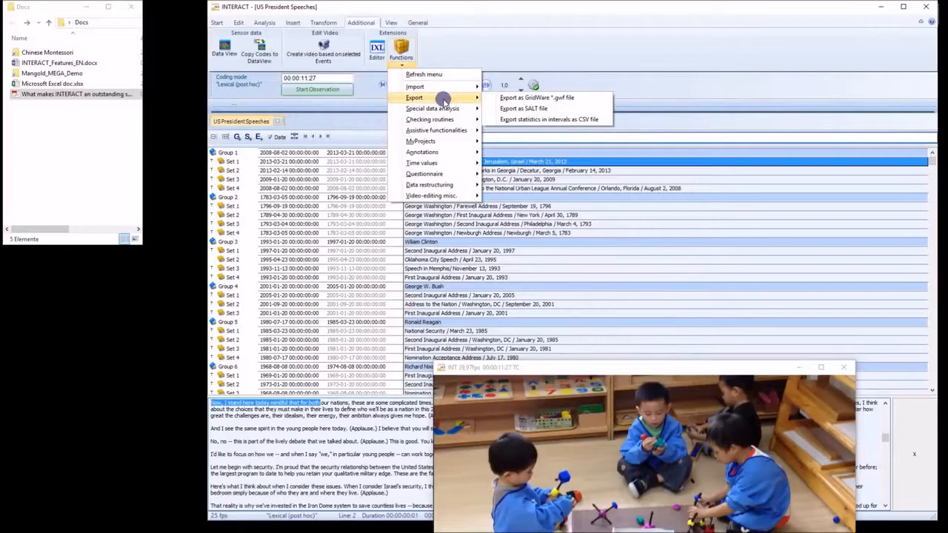
{"action": "left_click", "coordinate": [511, 225]}
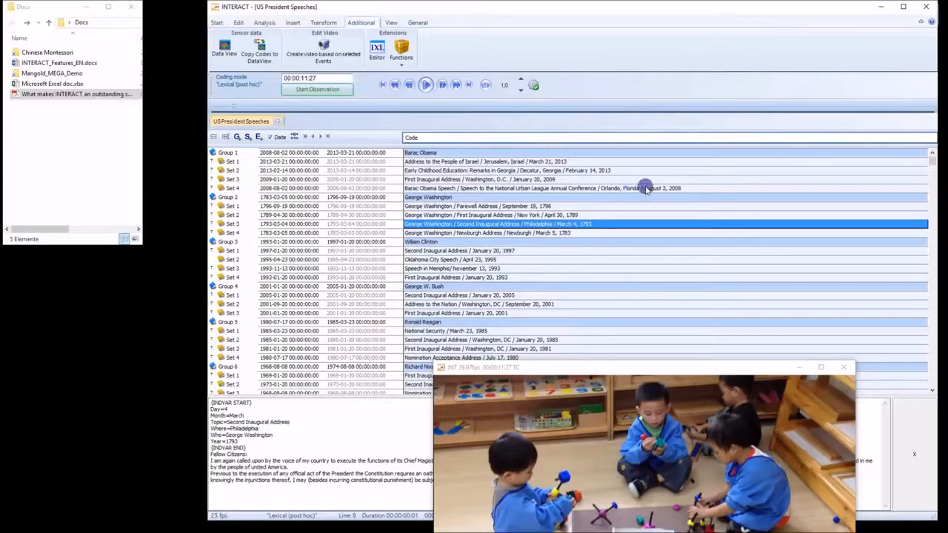
{"action": "mouse_move", "coordinate": [624, 523]}
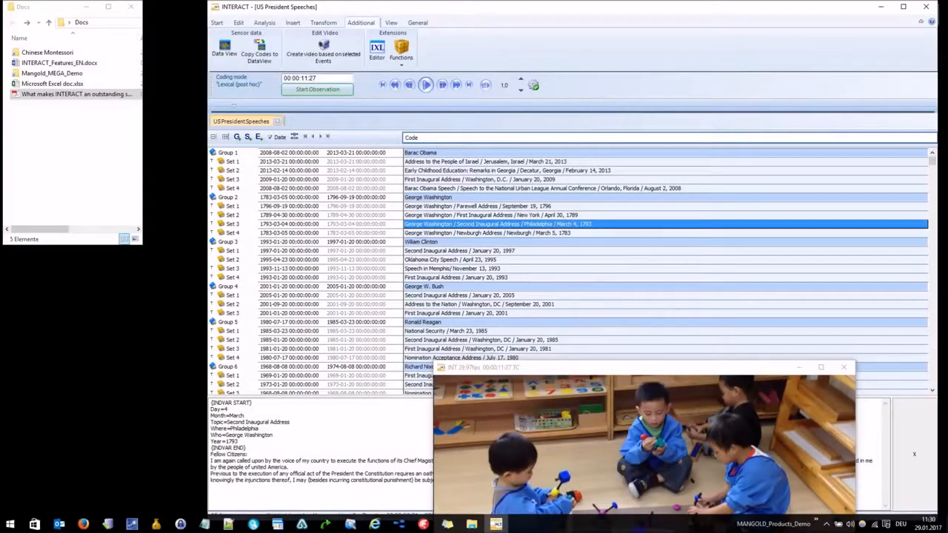